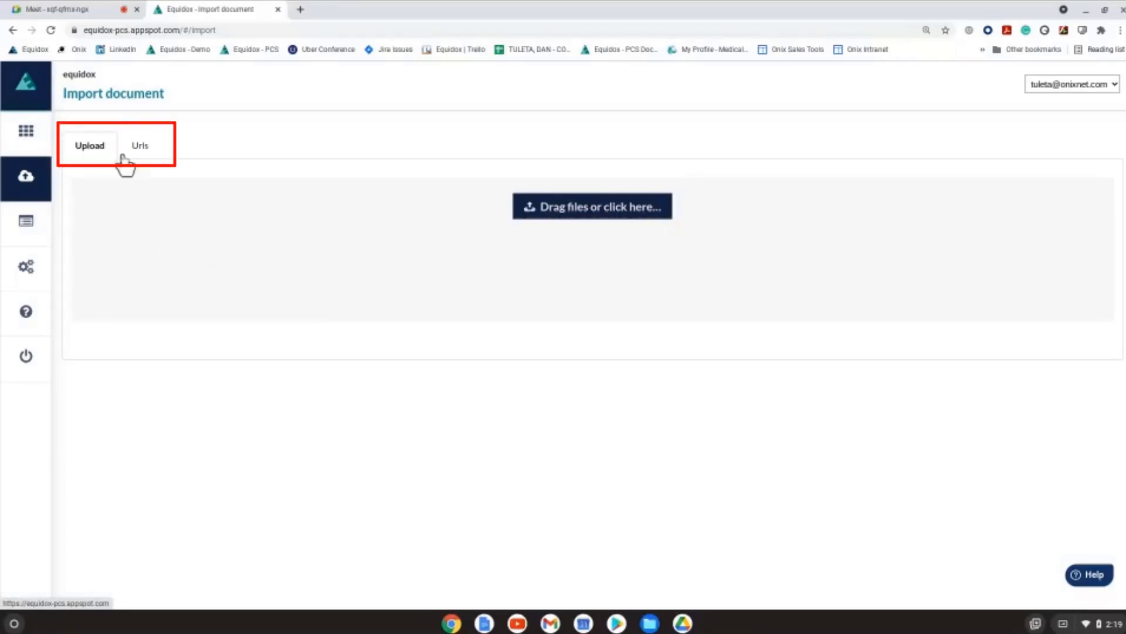
Look at the URL import option and return to the file upload option.
left_click(140, 154)
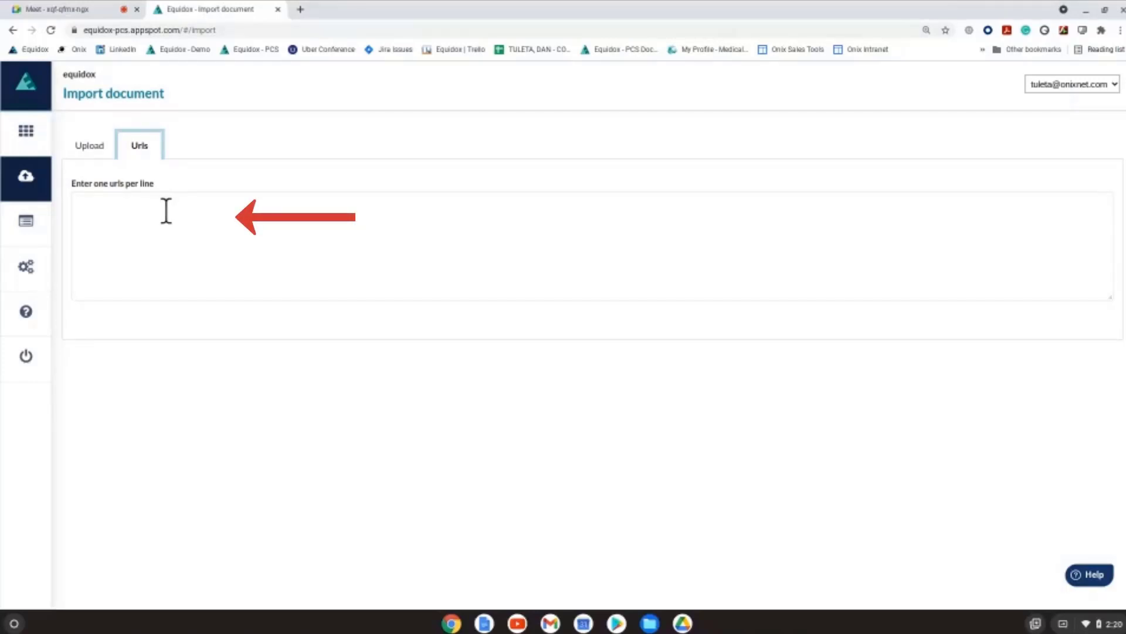
left_click(158, 229)
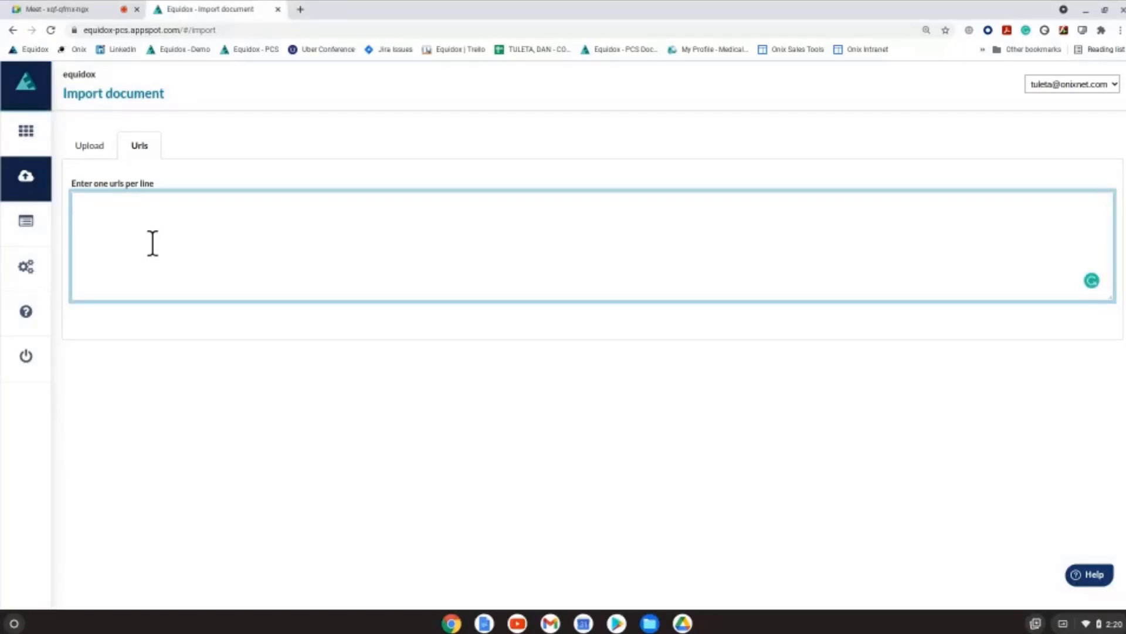
left_click(96, 147)
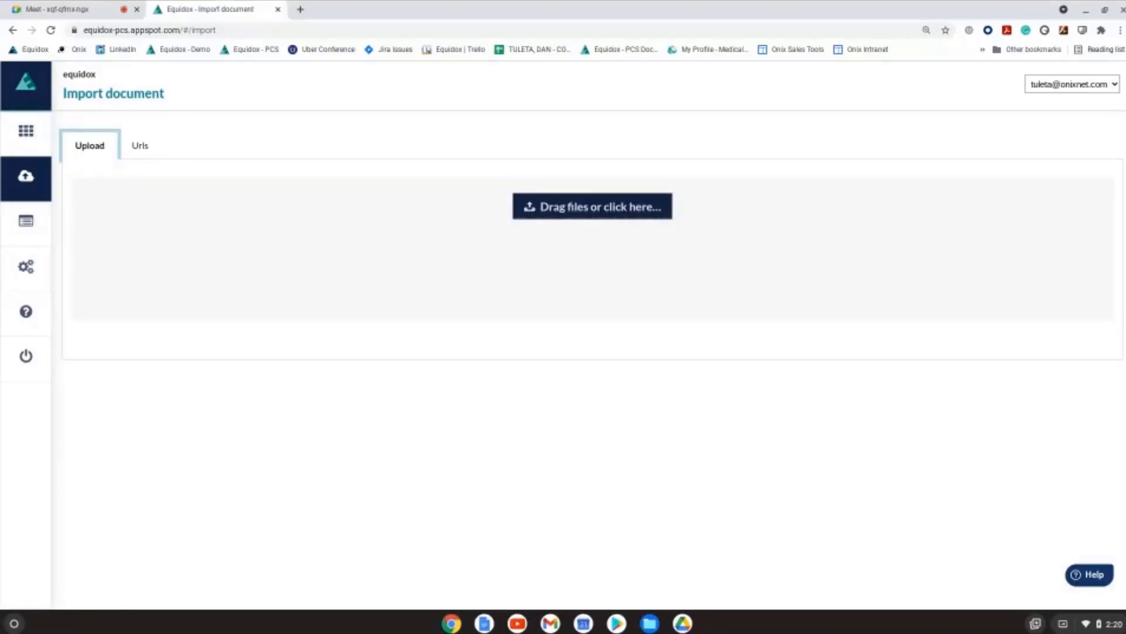
Add Guide_for_Creating_Accessible_Documents.pdf from the local files to the upload area and import it.
left_click(649, 623)
left_click_drag(796, 333, 233, 226)
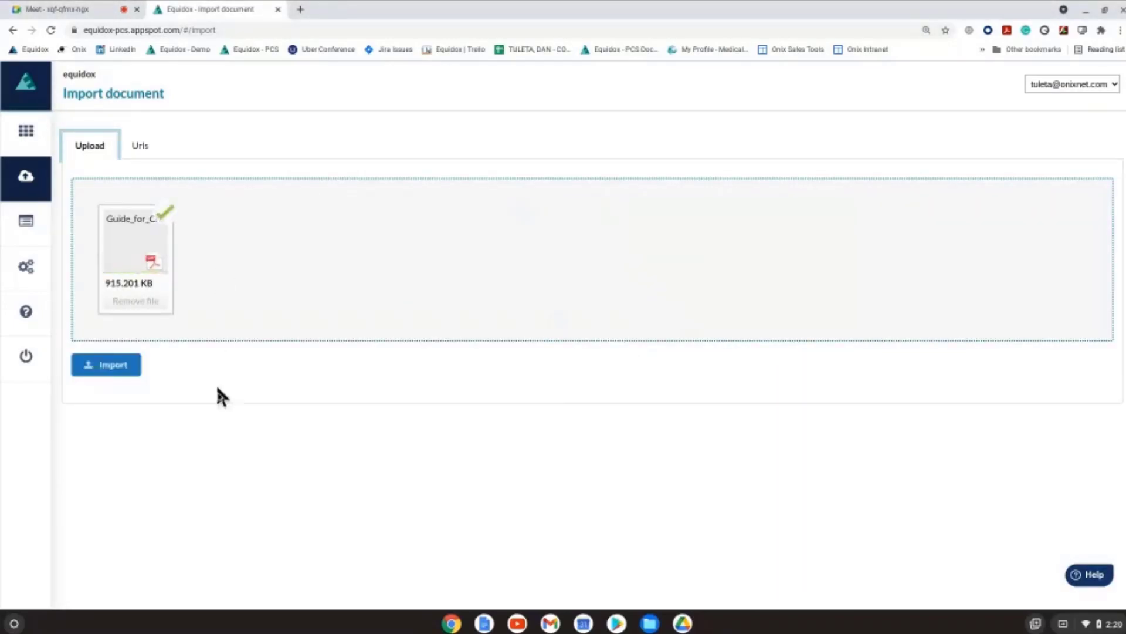
left_click(114, 372)
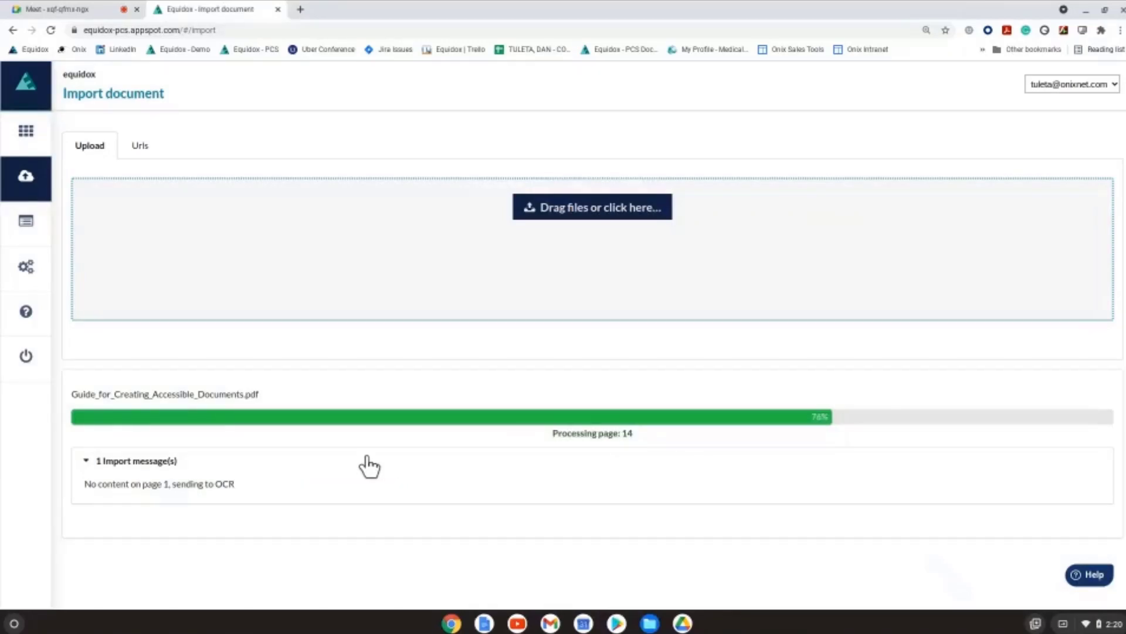
Open page 2 of the imported guide in the page editor and select its body text zone.
left_click(26, 134)
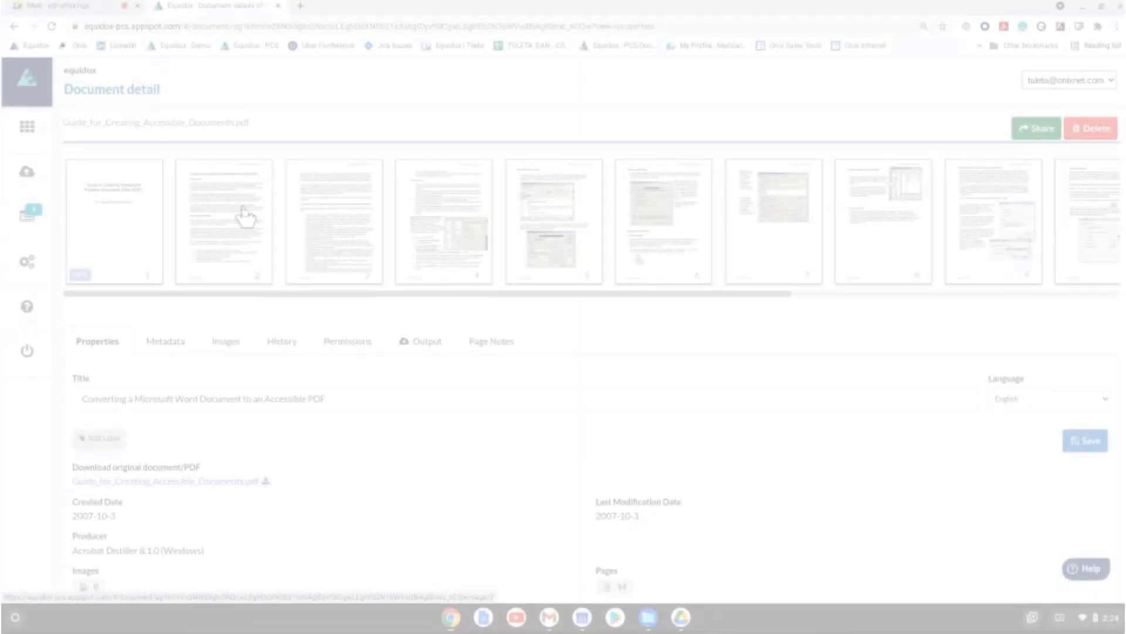
left_click(245, 216)
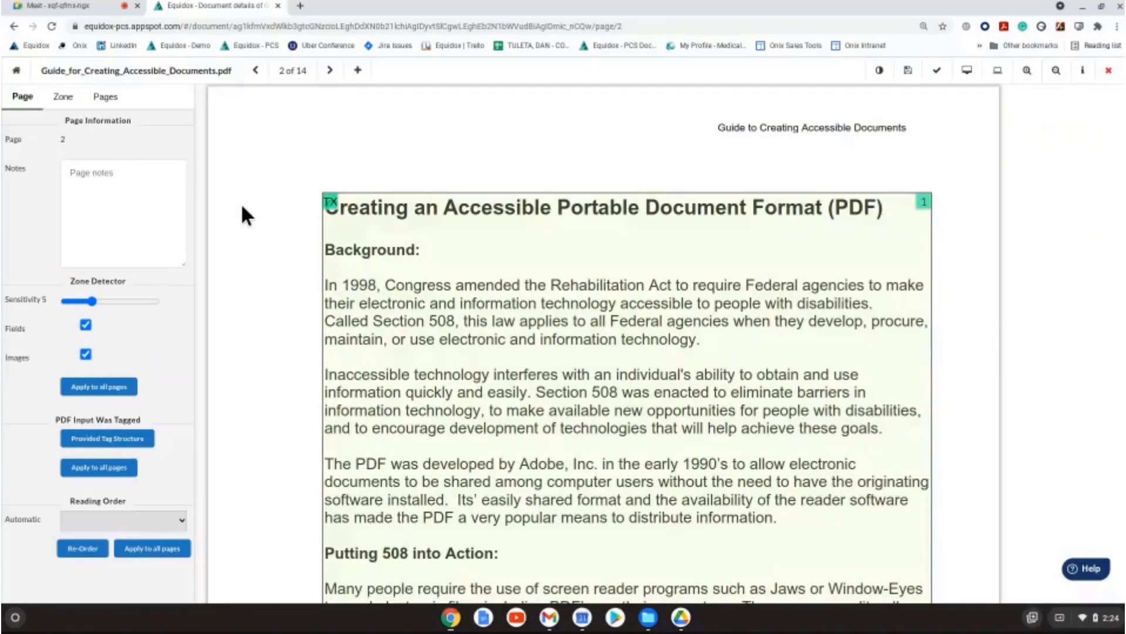
left_click(625, 350)
scroll(625, 350, "down", 2)
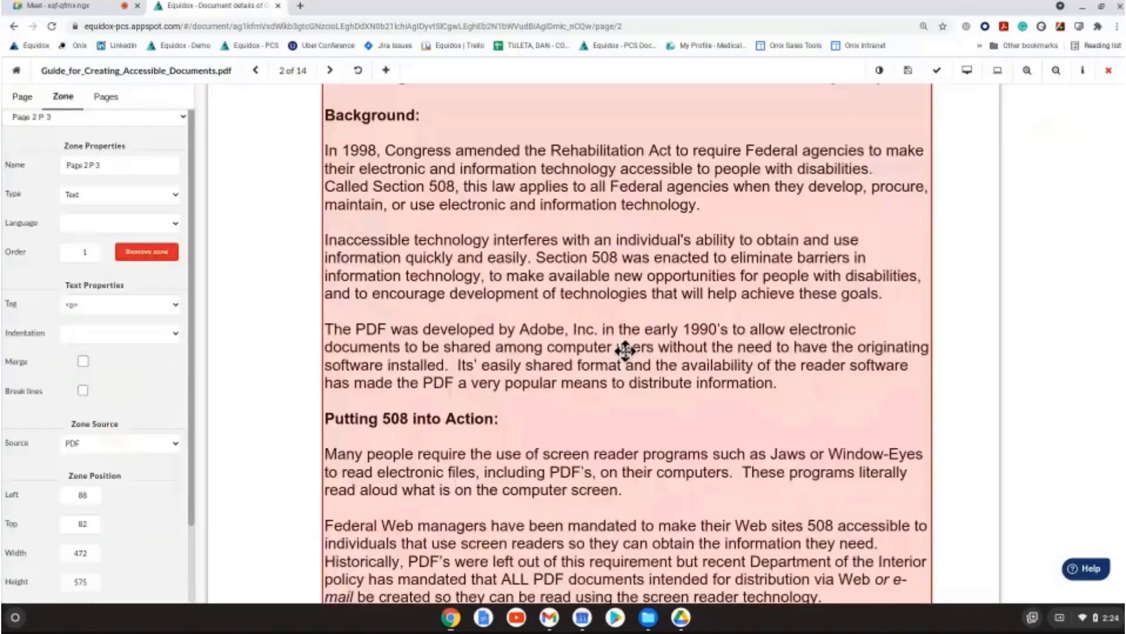
scroll(624, 351, "up", 1)
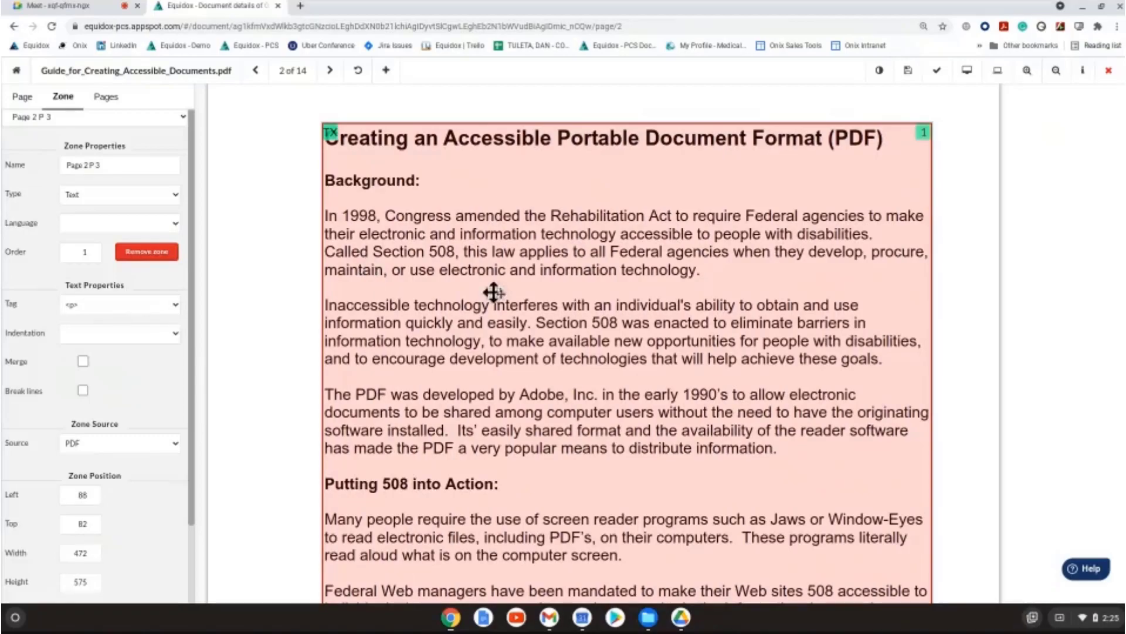
Preview page 2's output, highlight the whole text block, and return to the page editor.
left_click(975, 70)
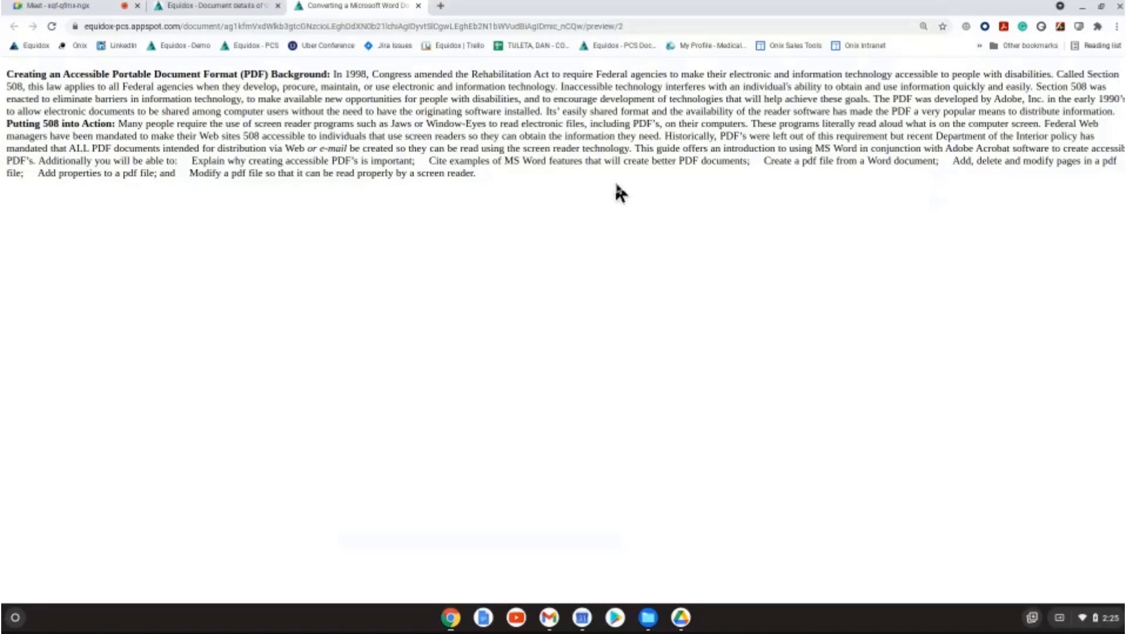
left_click_drag(538, 176, 3, 86)
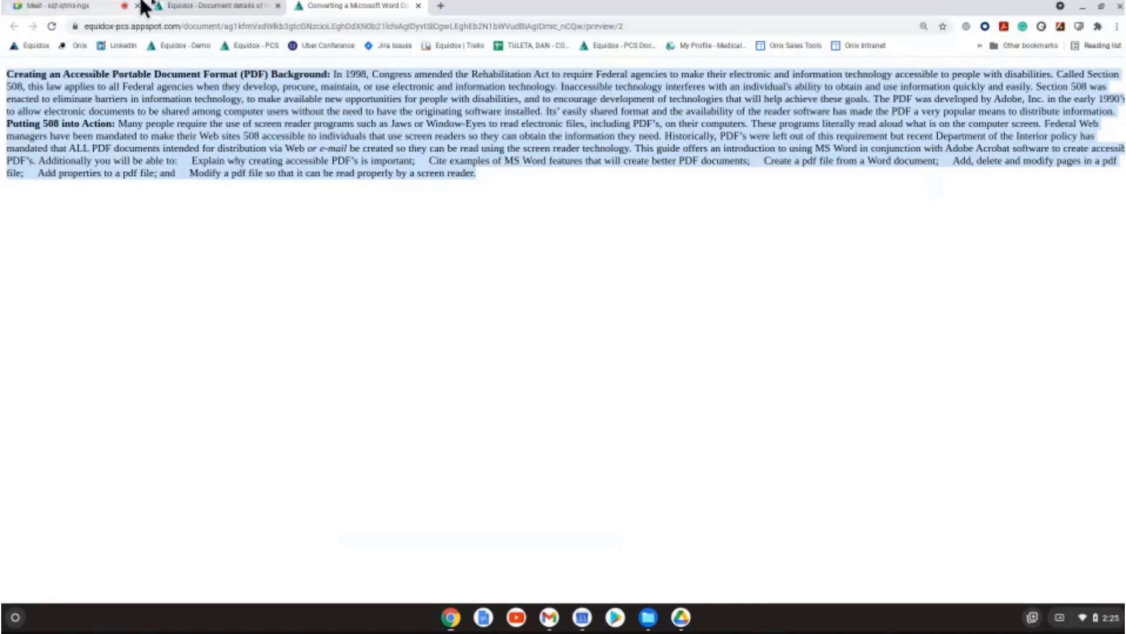
left_click(184, 9)
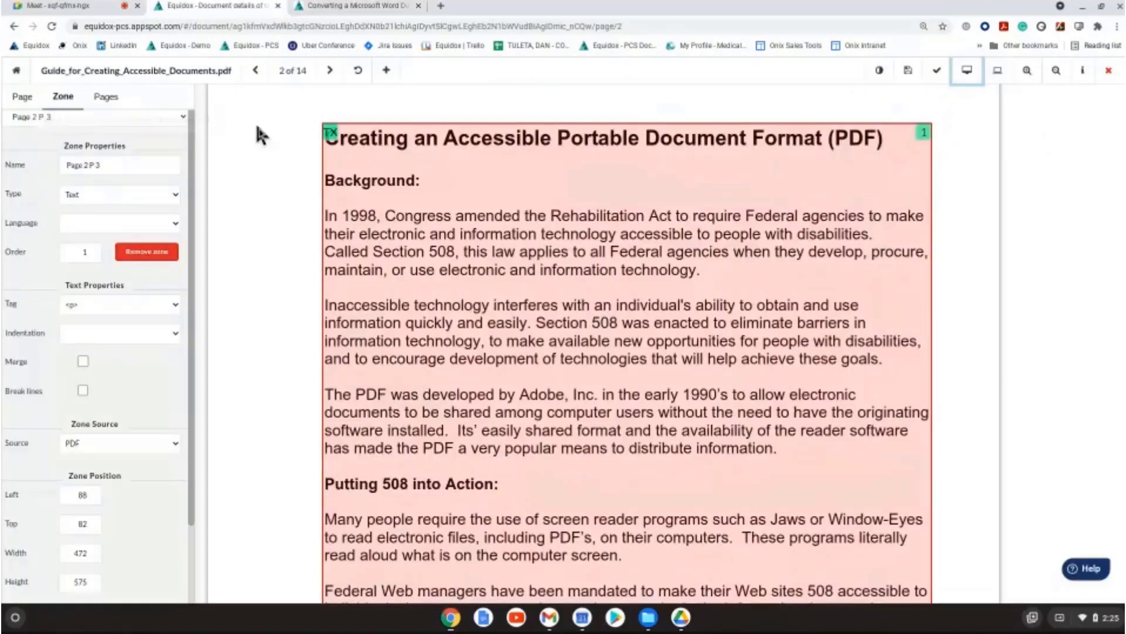
Set the page's Zone Detector sensitivity to 3 to split the text into separate zones.
left_click(21, 98)
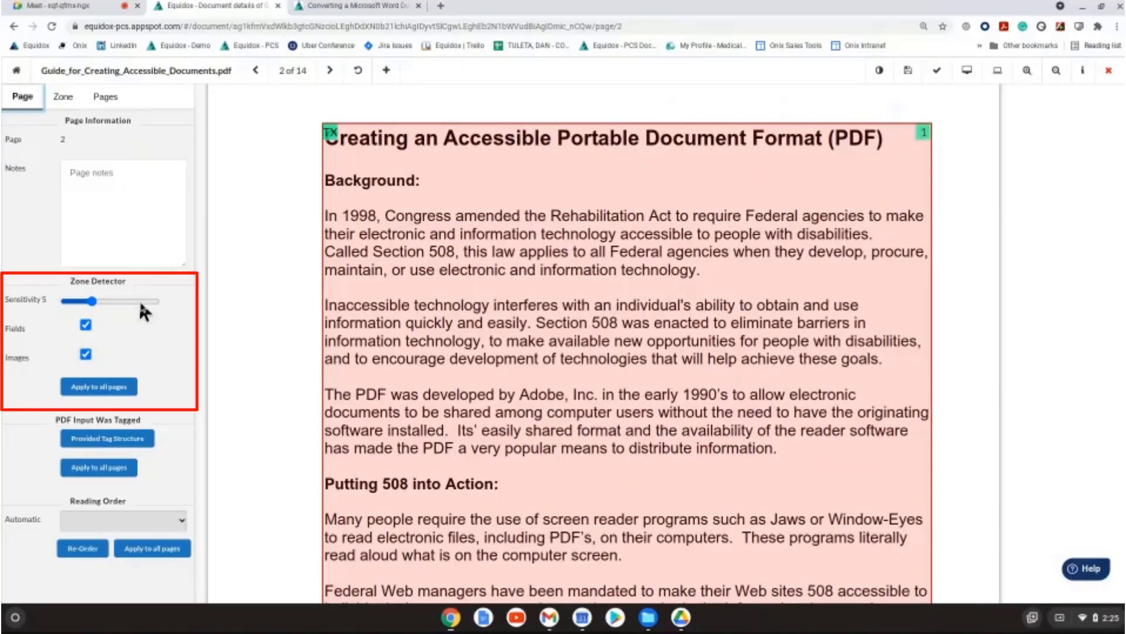
left_click(92, 302)
mouse_move(93, 302)
left_mouse_down()
mouse_move(123, 303)
mouse_move(61, 306)
mouse_move(152, 310)
mouse_move(83, 297)
left_mouse_up()
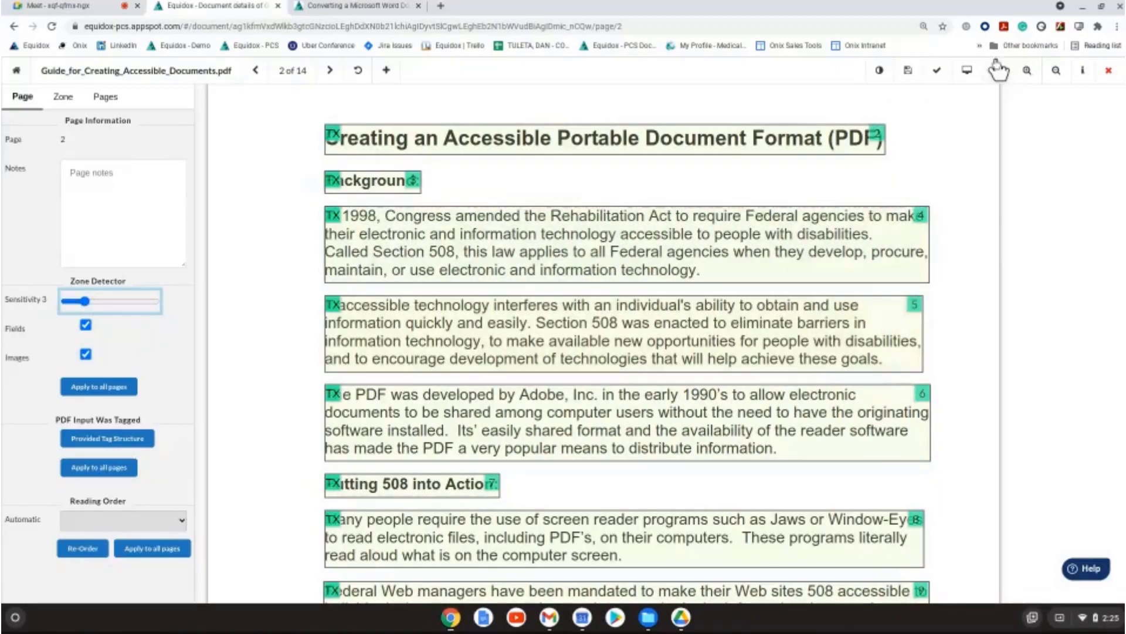
Preview page 2 and inspect its title, Background and bulleted-list zones in the editor.
left_click(969, 72)
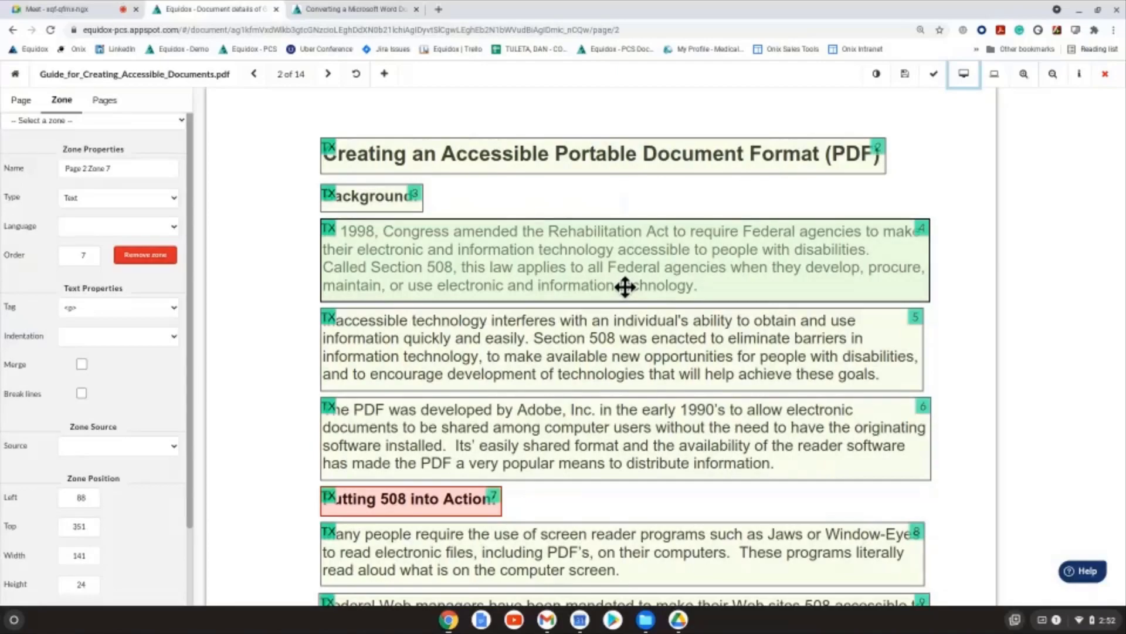
left_click(458, 158)
left_click(372, 196)
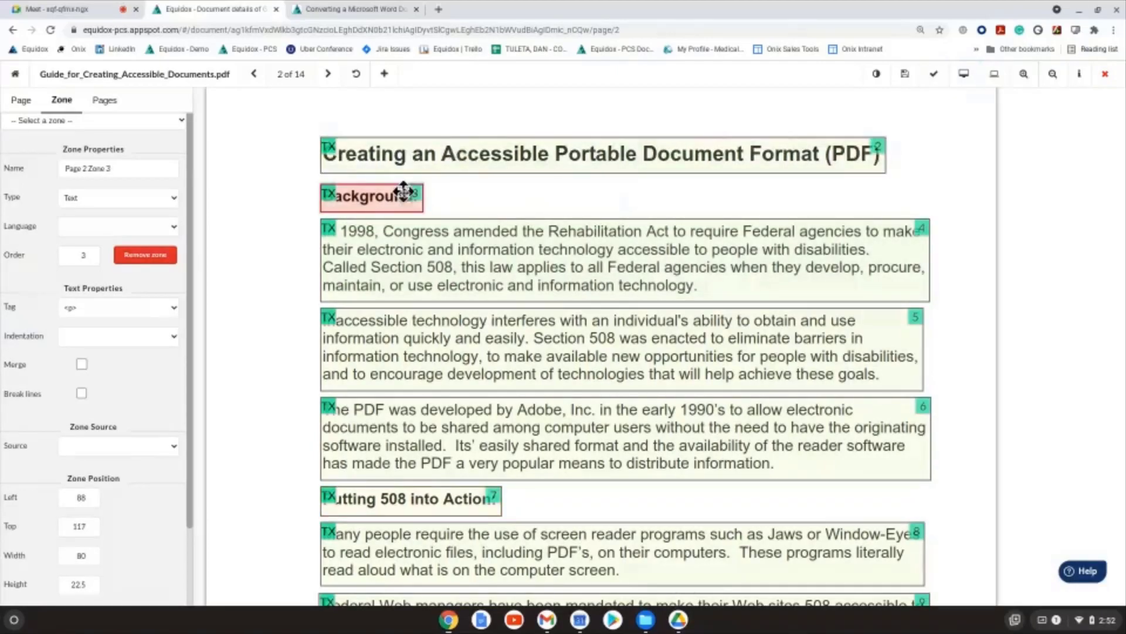
scroll(472, 434, "down", 6)
left_click(477, 455)
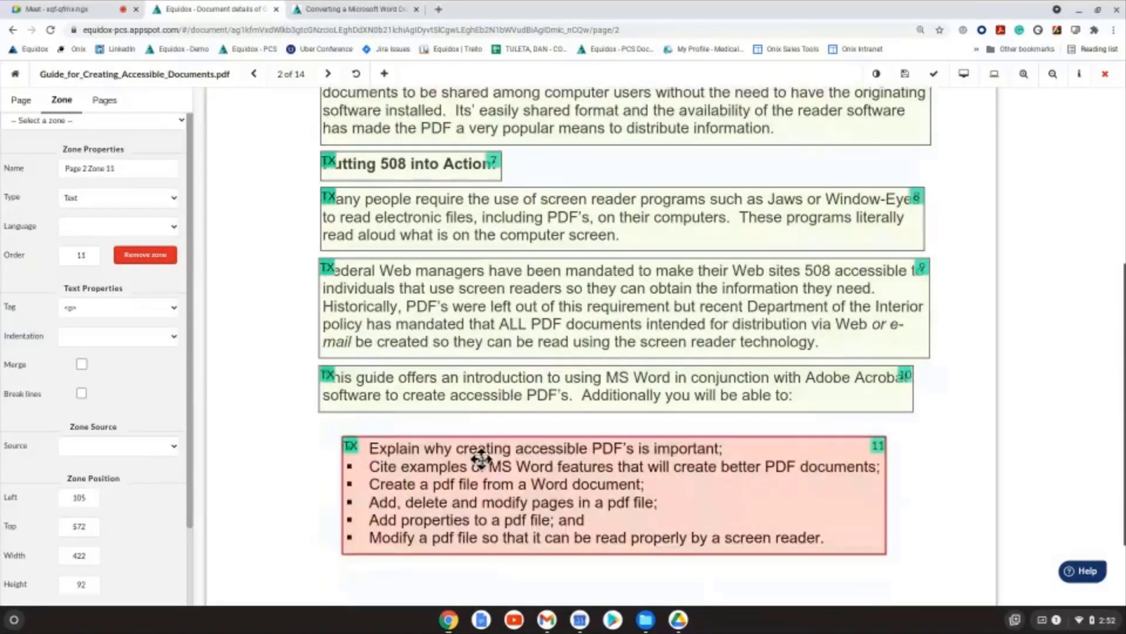
scroll(461, 402, "up", 7)
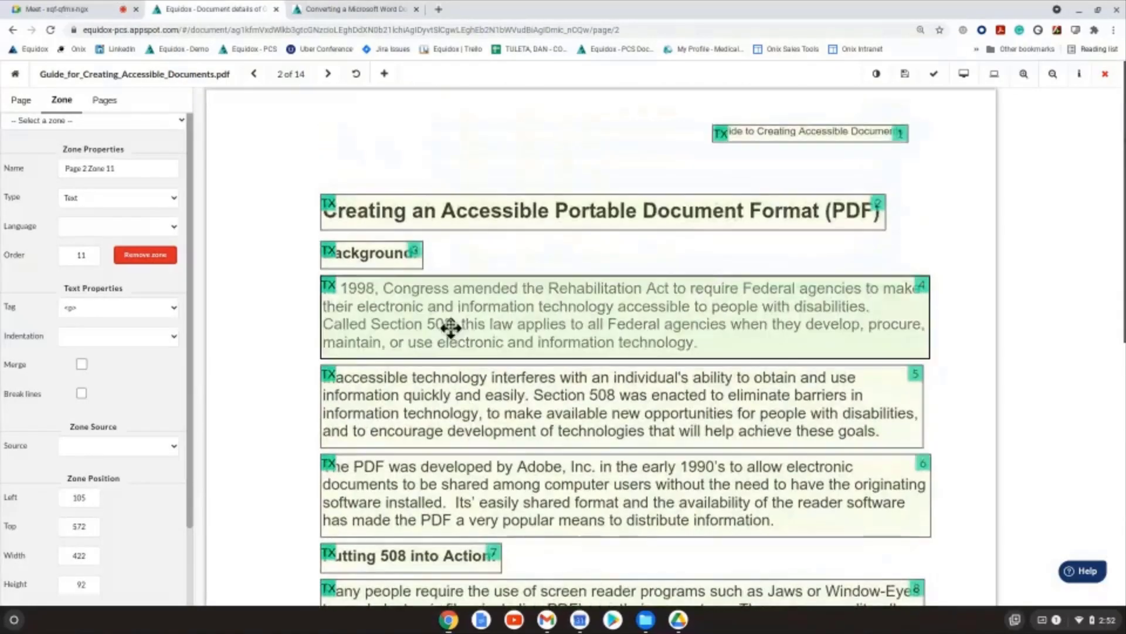
Tag the zone "Creating an Accessible Portable Document Format (PDF)" as a level 1 heading.
left_click(411, 223)
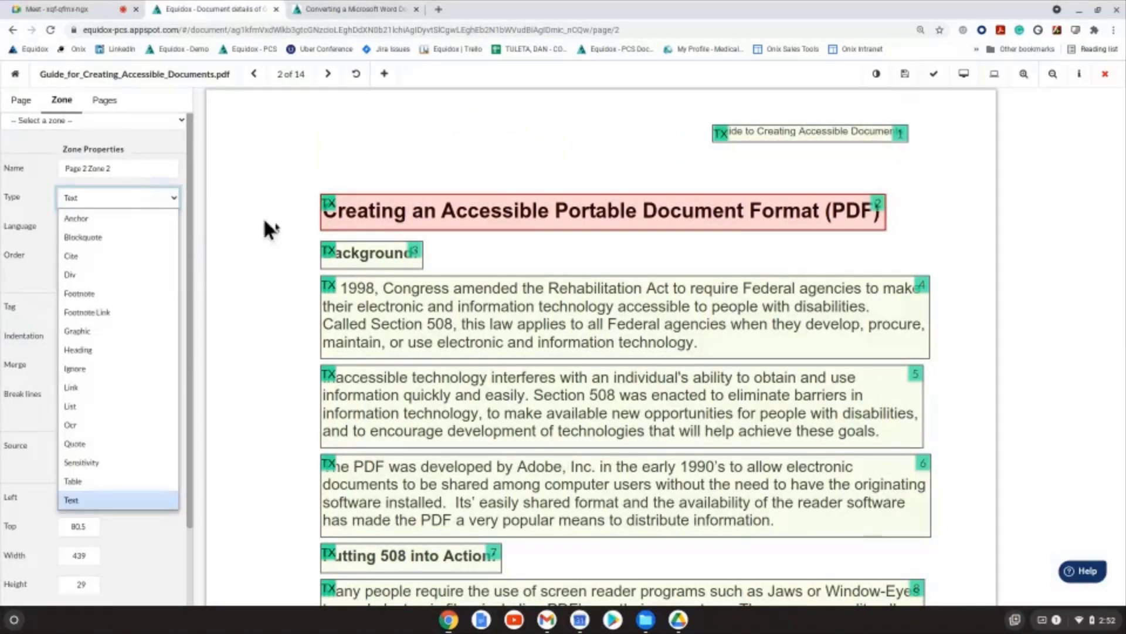
left_click(377, 211)
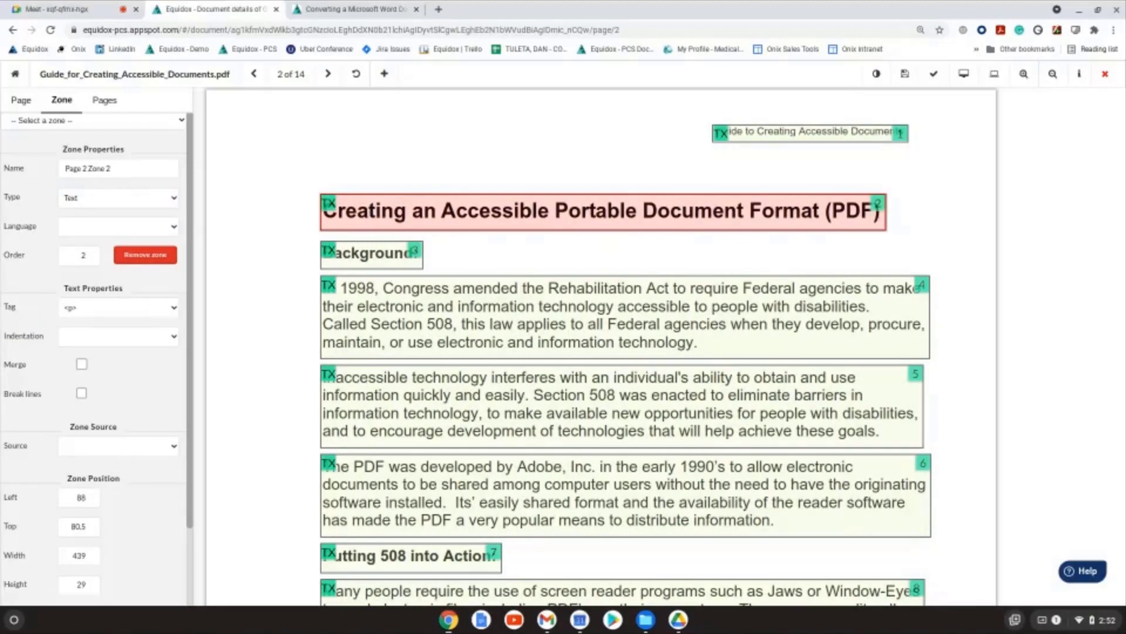
key("1")
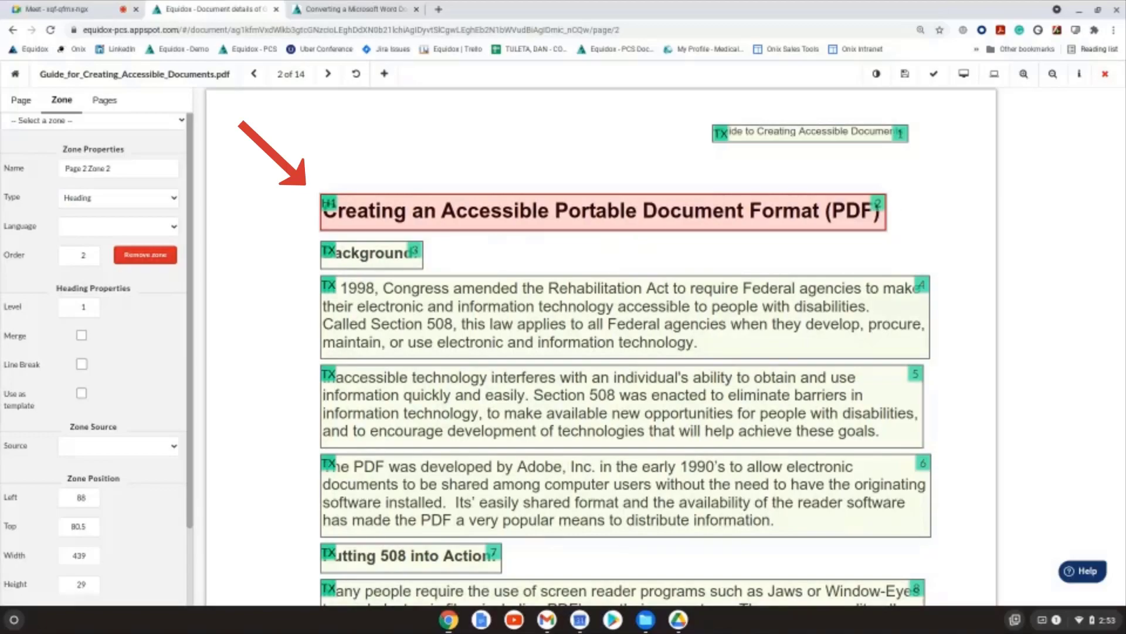
Tag the "Background" and "Putting 508 into Action" zones as level 2 headings.
left_click(365, 256)
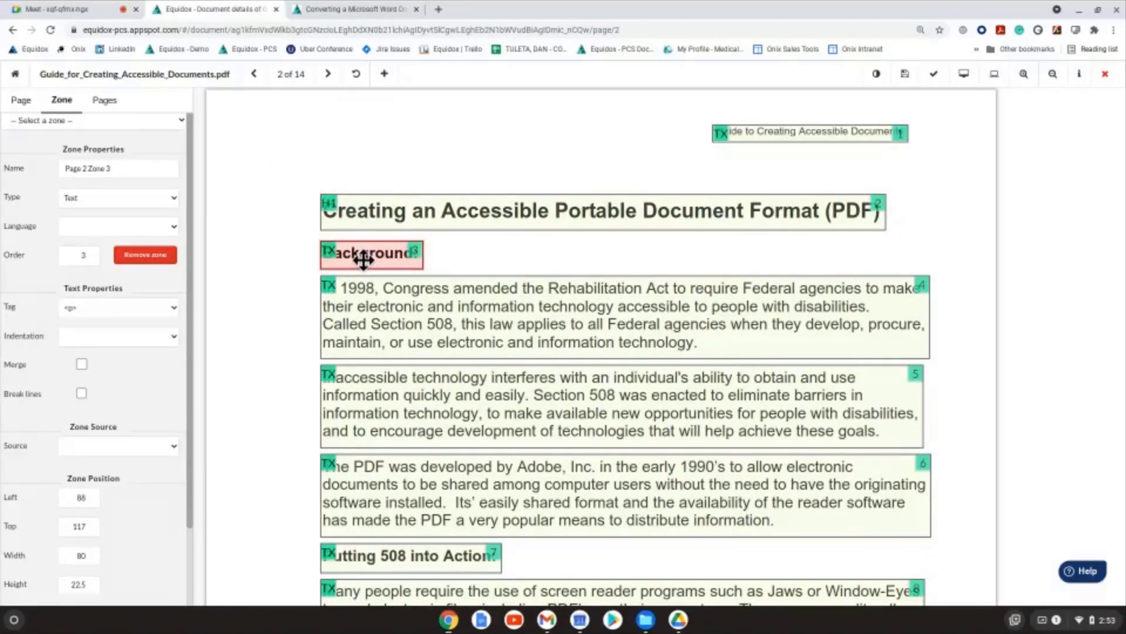
key("2")
scroll(385, 433, "down", 3)
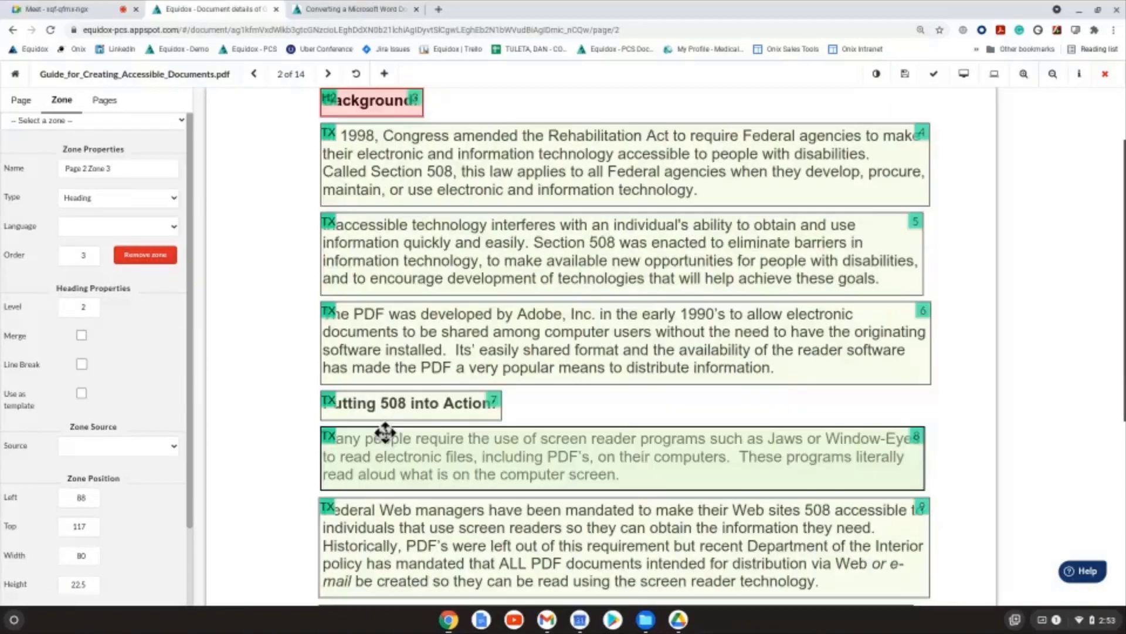
left_click(398, 414)
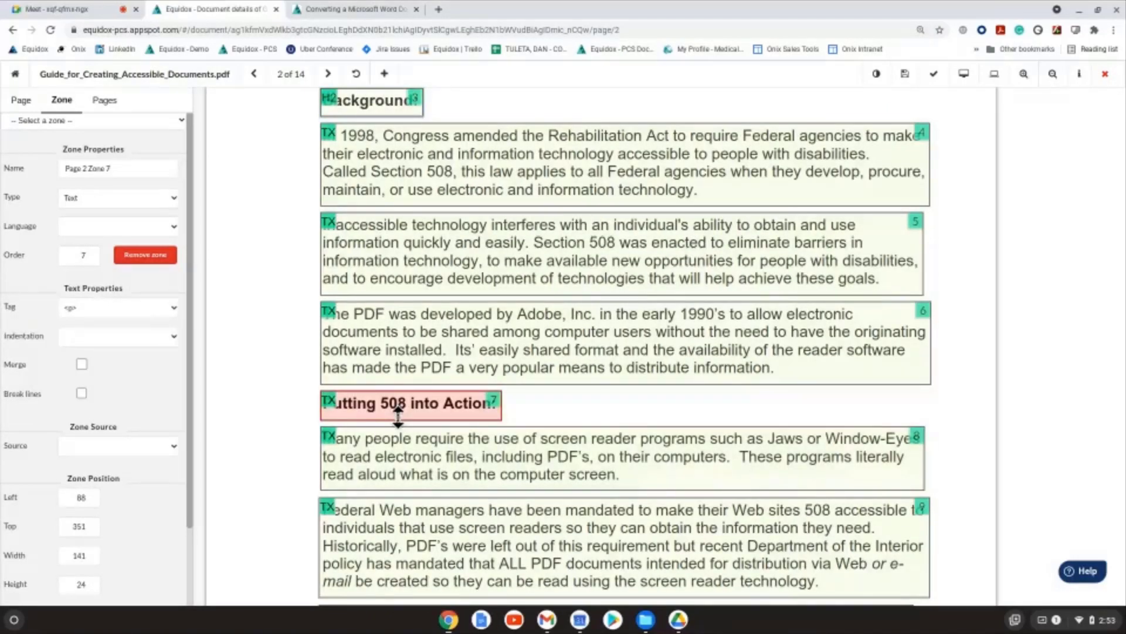
key("2")
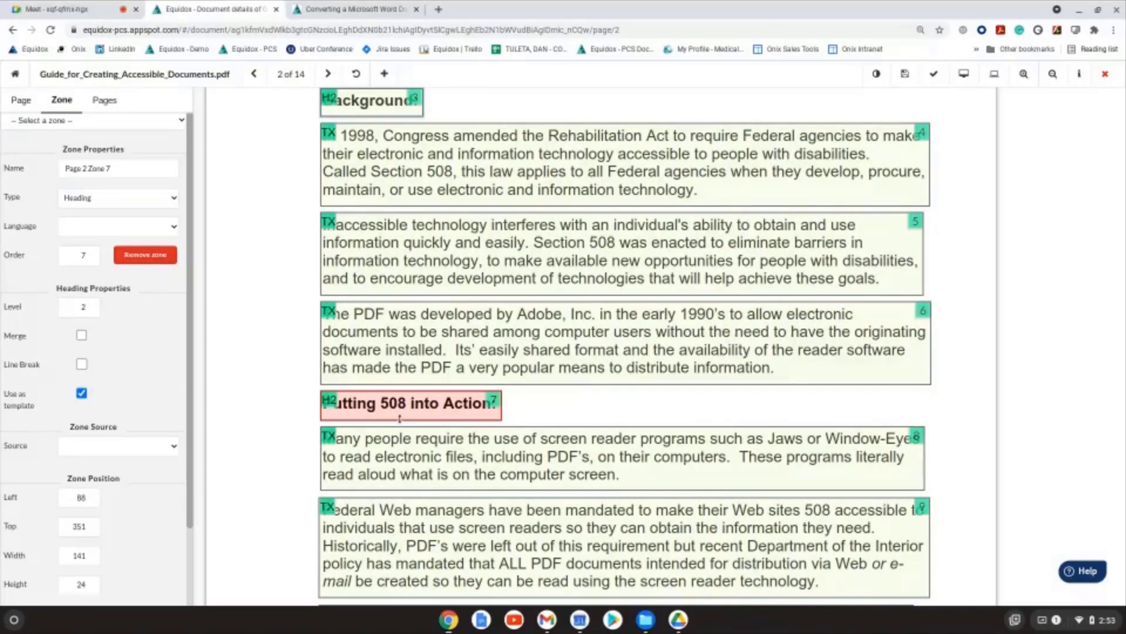
Preview page 2, check the title and both section headings, and return to the page editor.
left_click(962, 75)
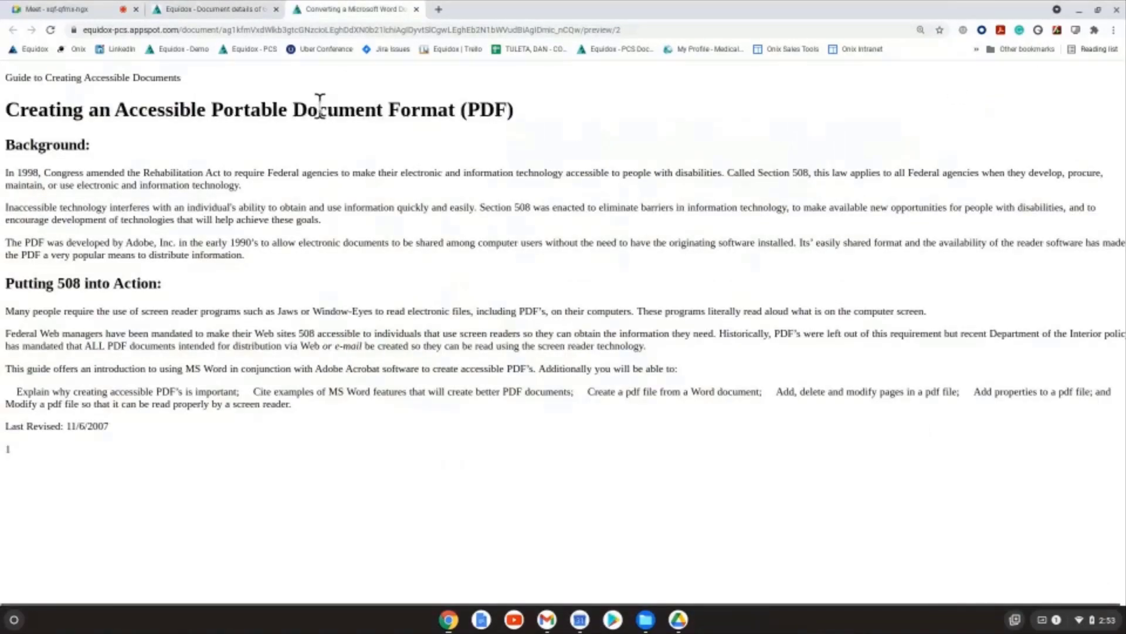
triple_click(320, 106)
triple_click(41, 143)
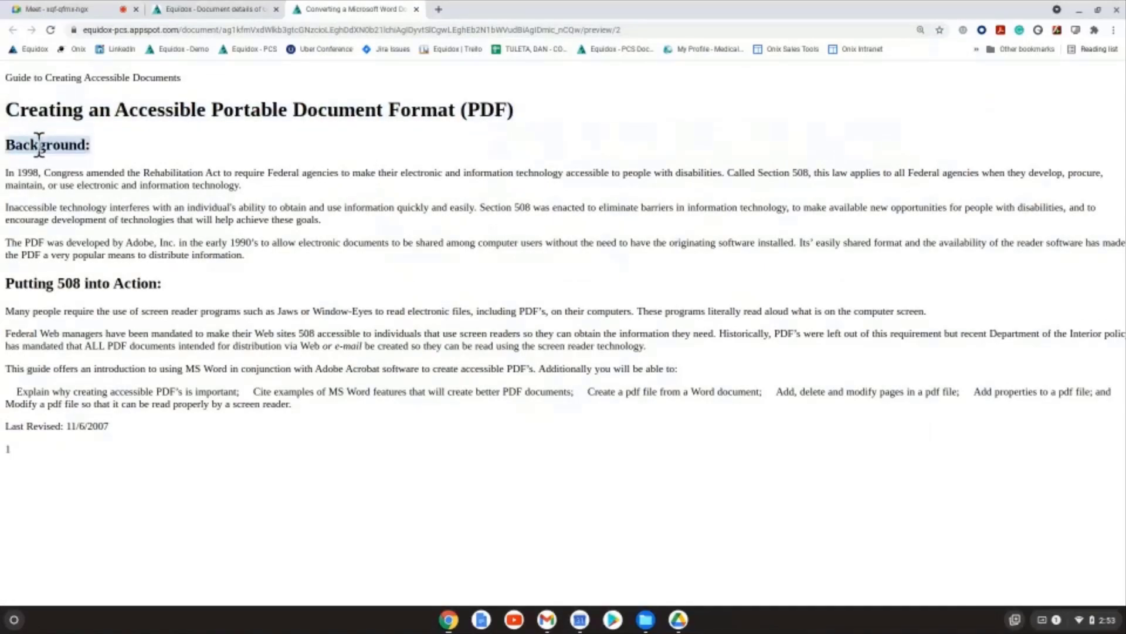
triple_click(91, 279)
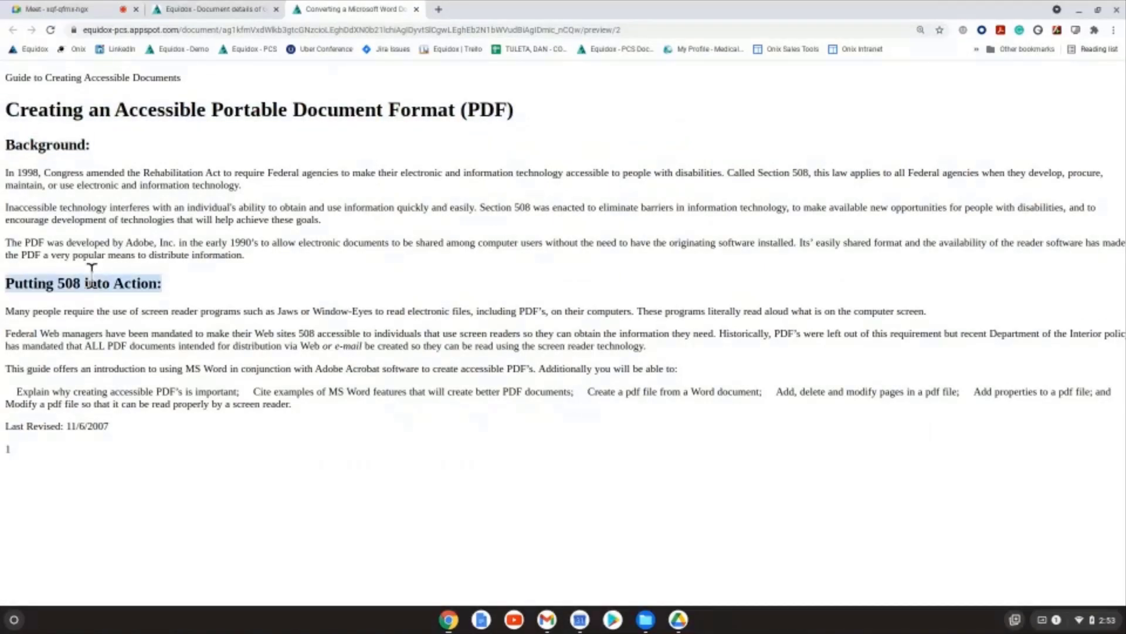
left_click(220, 10)
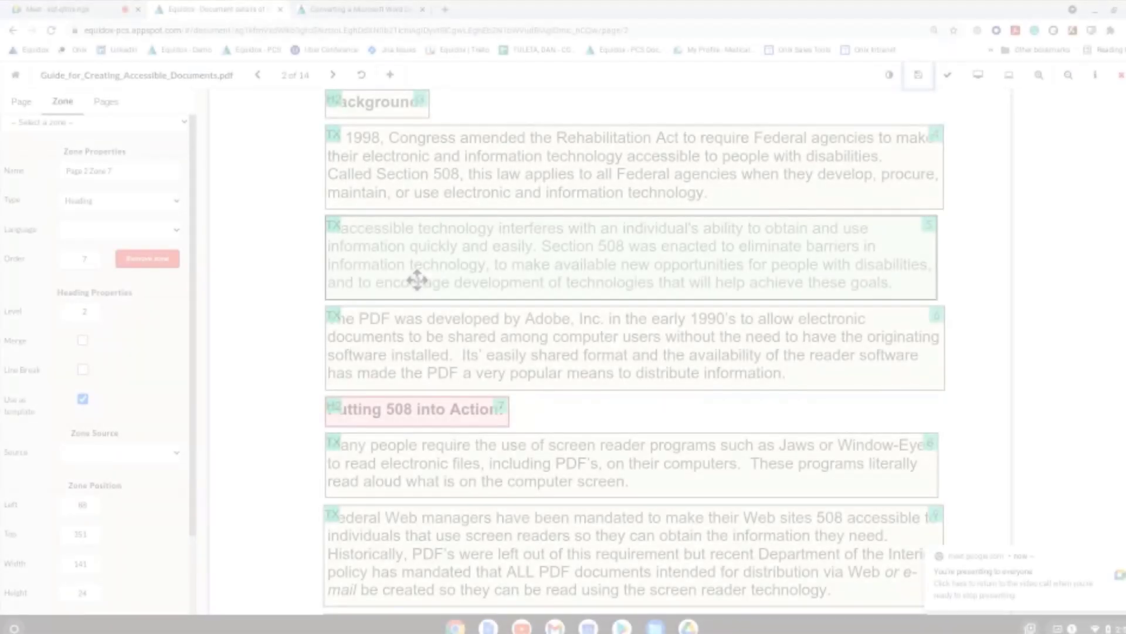
Change the type of the bulleted text zone near the end of page 2 to List.
scroll(448, 304, "down", 5)
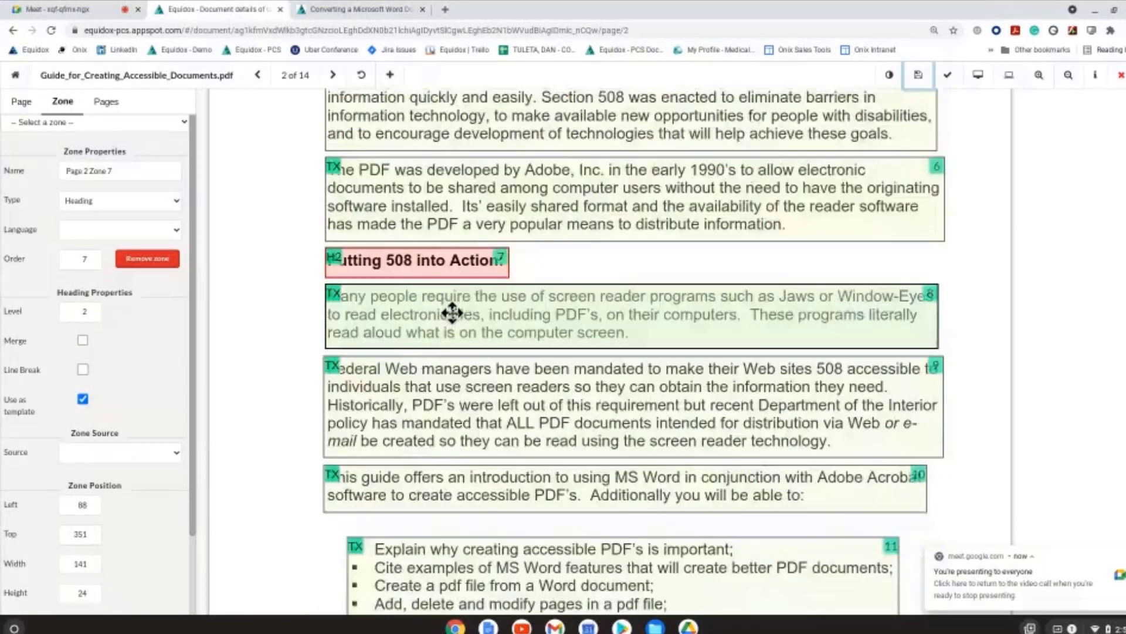
scroll(457, 322, "down", 1)
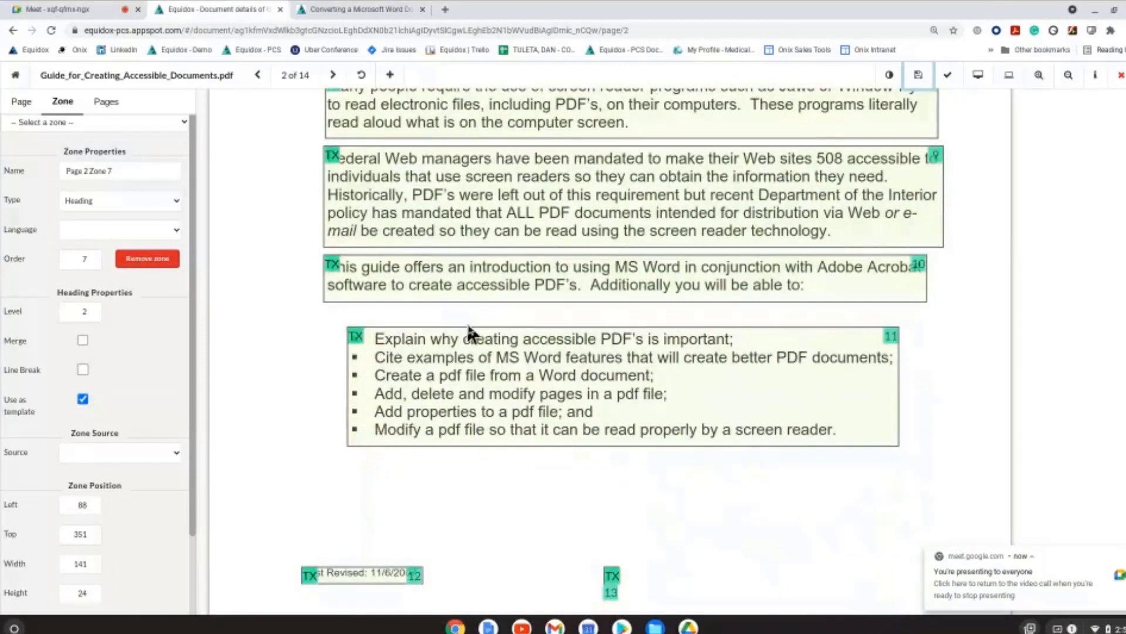
left_click(475, 374)
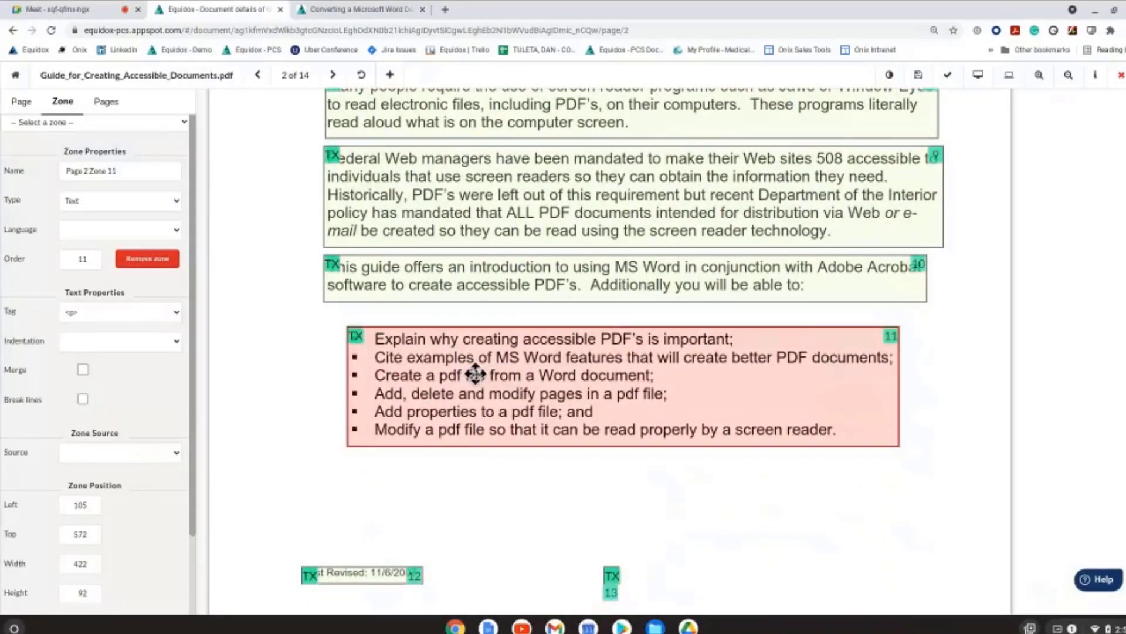
left_click(144, 201)
left_click(144, 201)
key("l")
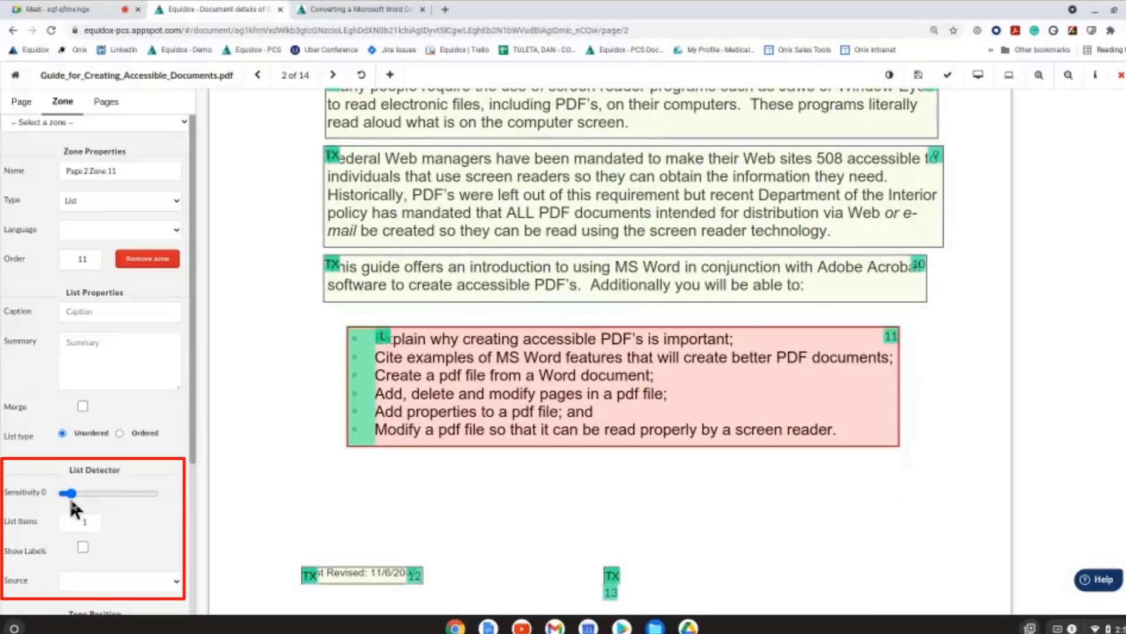
Set the List Detector sensitivity to 1 for the bulleted zone and preview the page.
left_click_drag(72, 497, 87, 504)
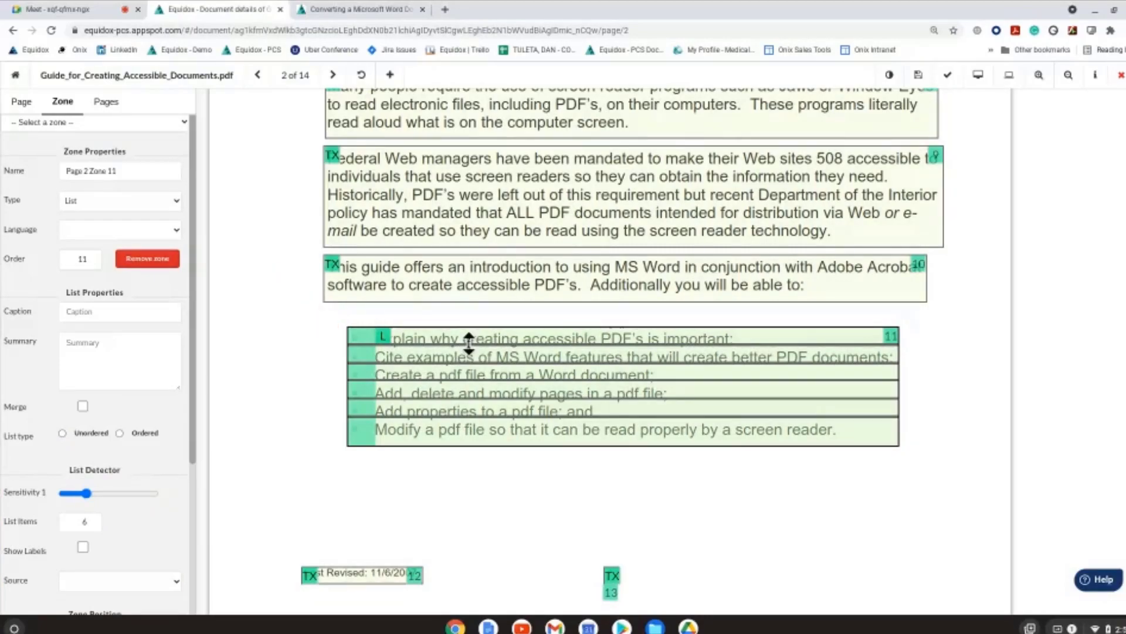
left_click(988, 75)
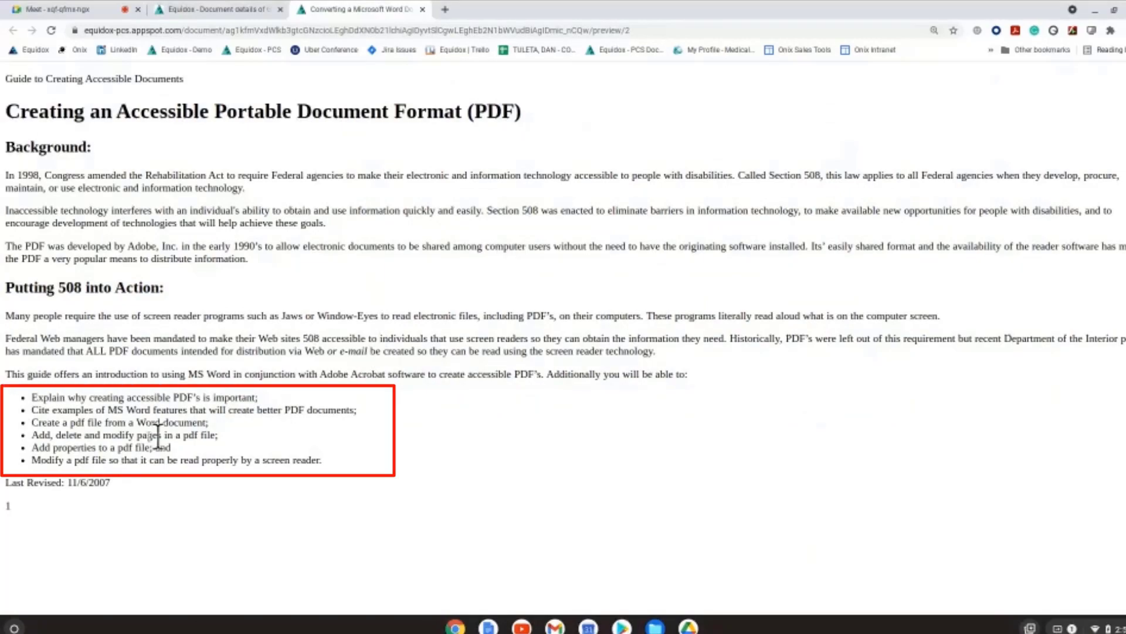
Check the bulleted list near the end of the page 2 preview.
left_click_drag(34, 399, 314, 456)
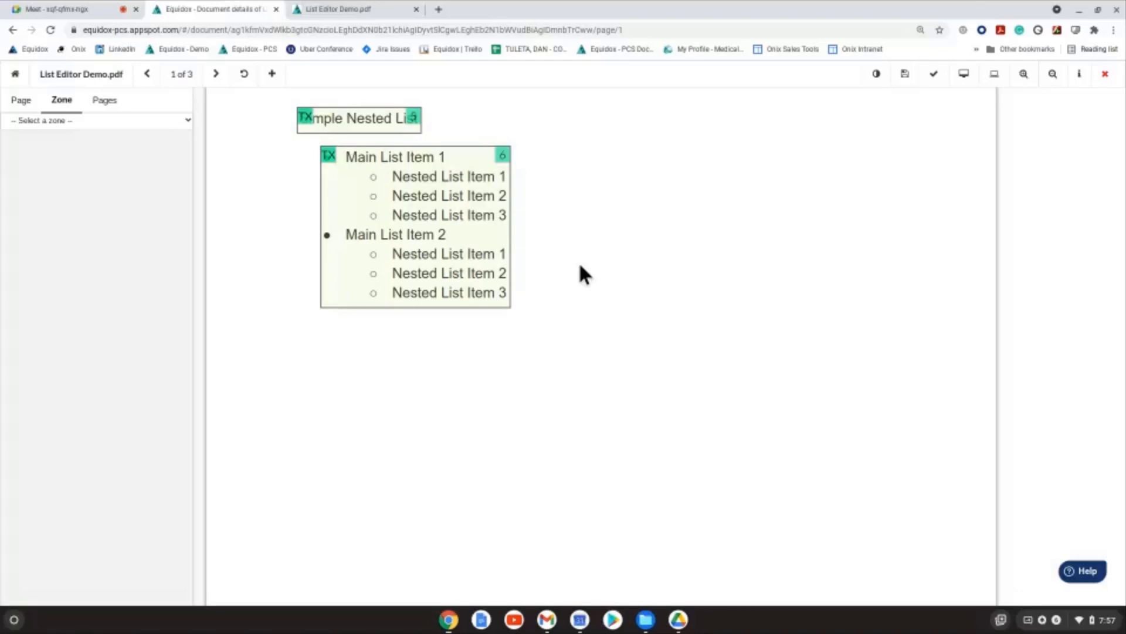
Change the simple nested list zone on page 1 of List Editor Demo.pdf to List and set its List Detector sensitivity to 2.
left_click(415, 183)
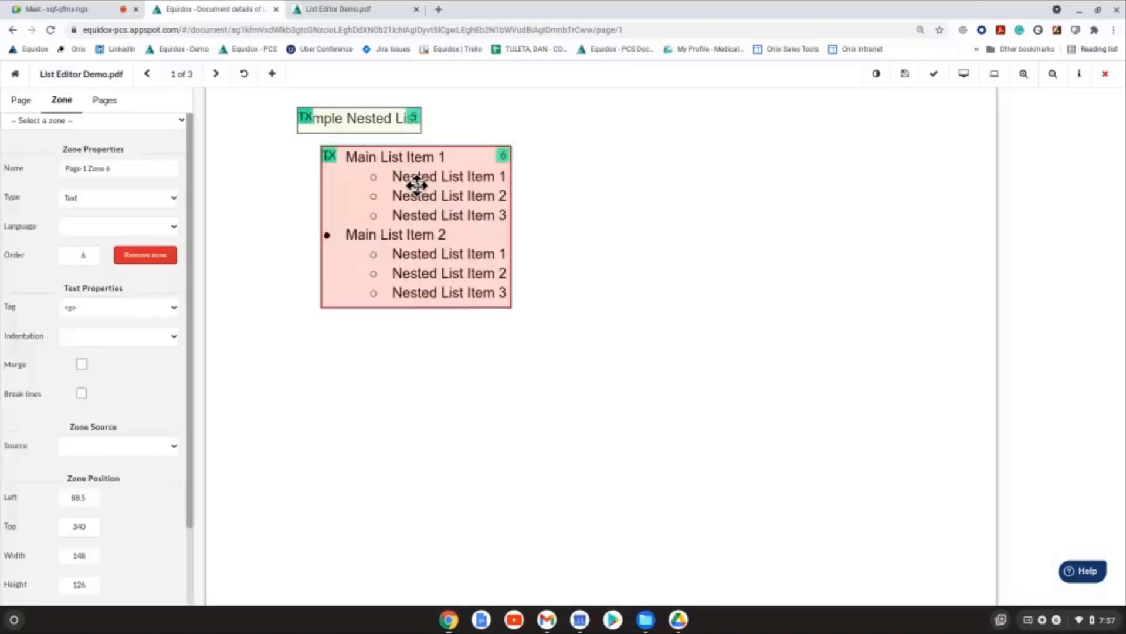
key("l")
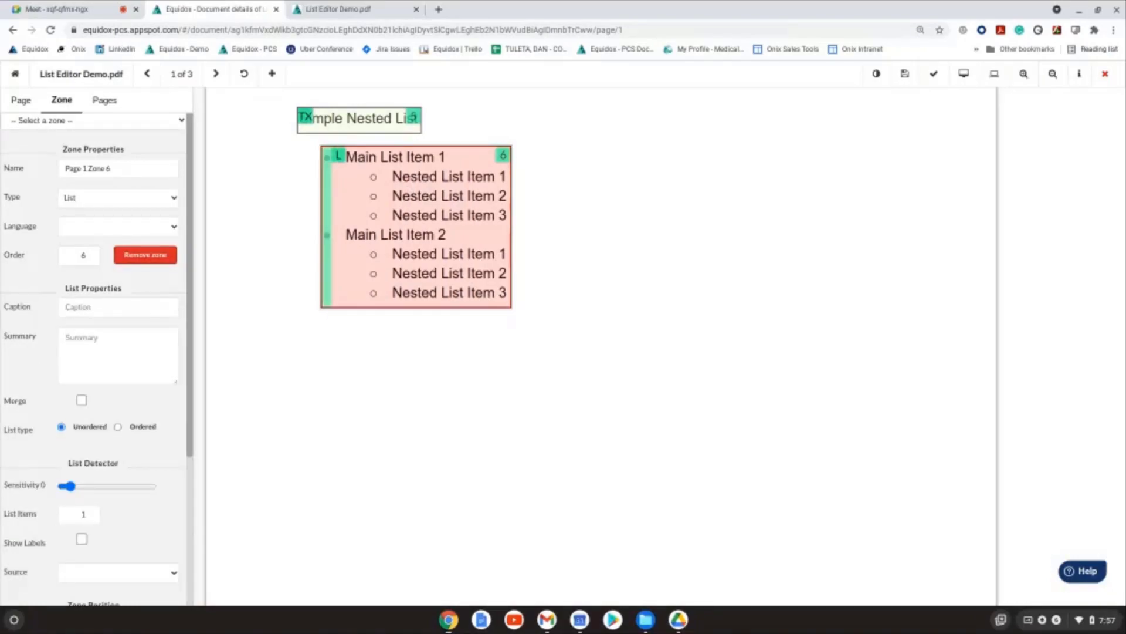
left_click_drag(67, 486, 100, 491)
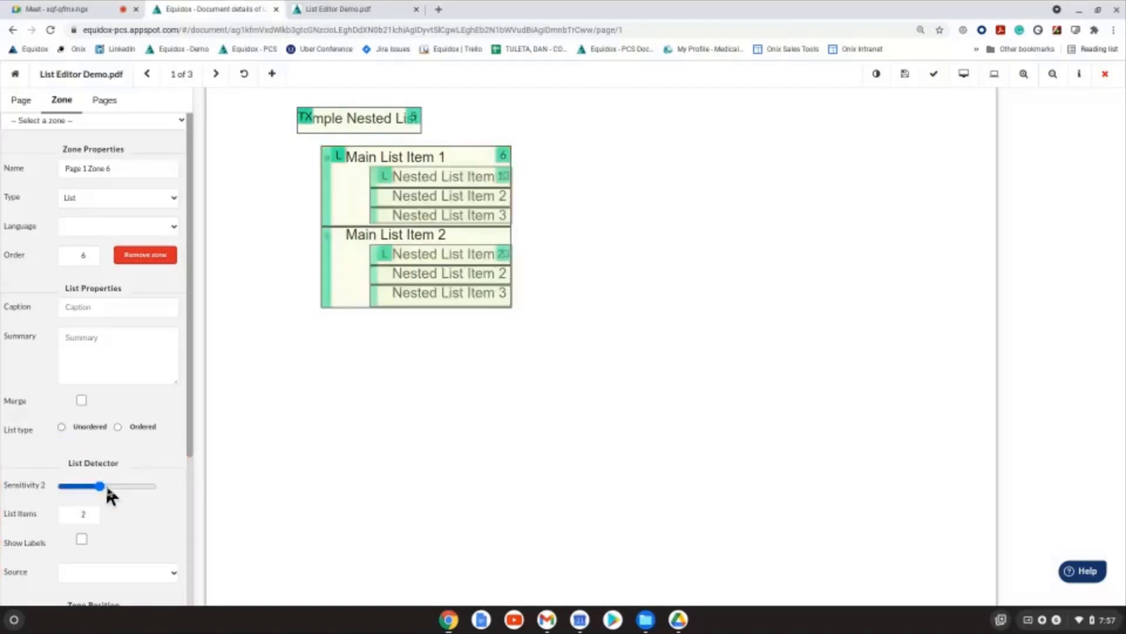
Check both nested sublists and the page preview, and save the layout of page 1.
left_click(444, 279)
left_click(436, 202)
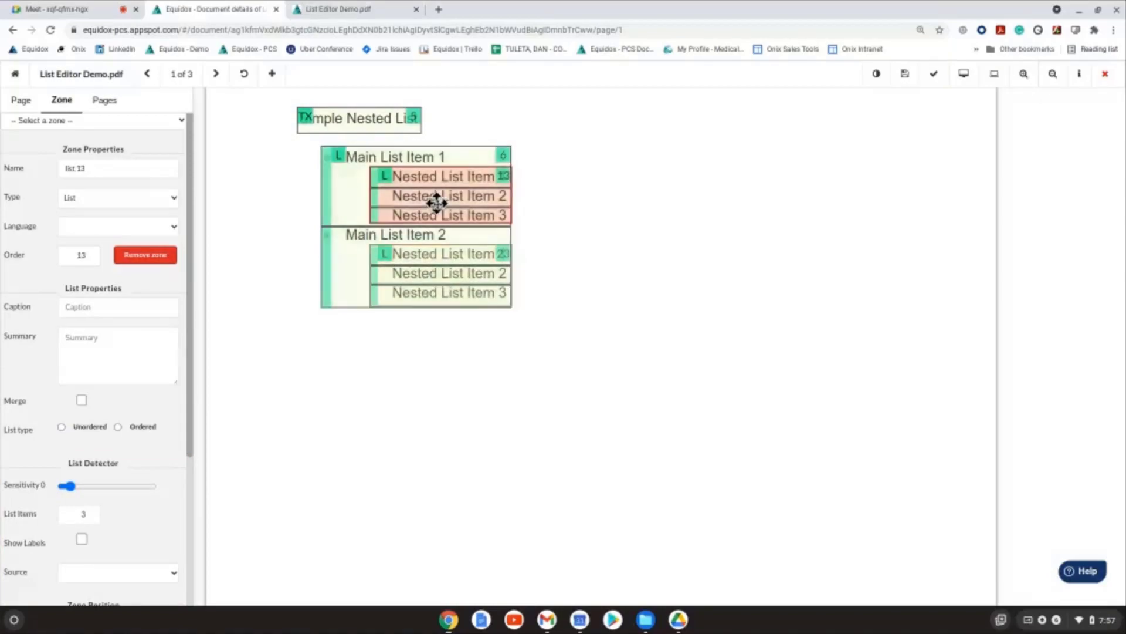
left_click(965, 74)
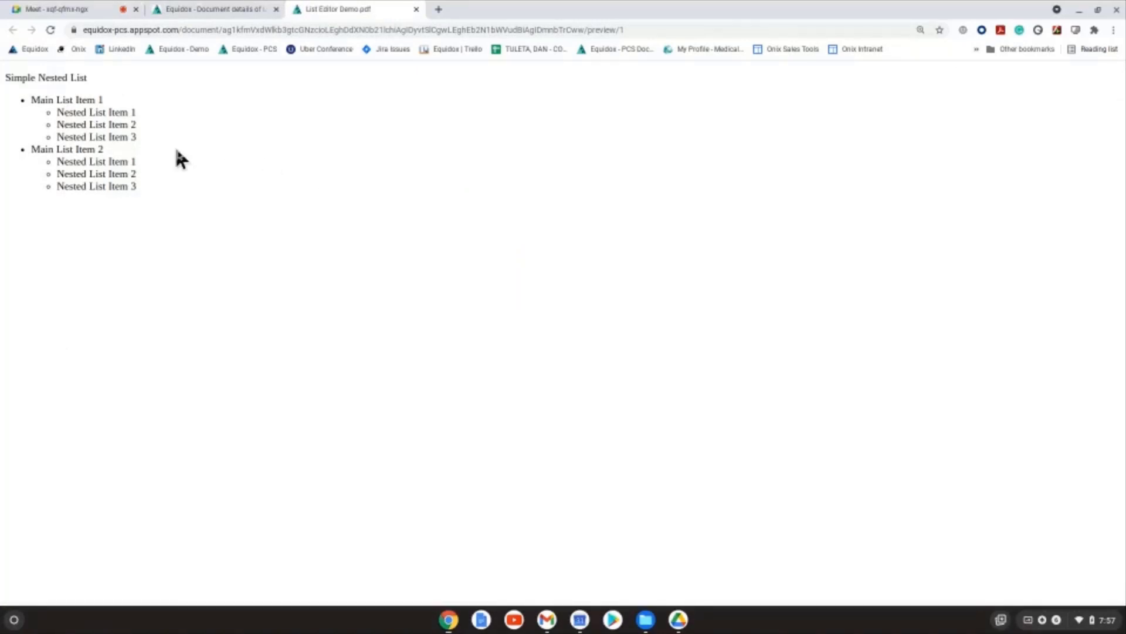
left_click(218, 10)
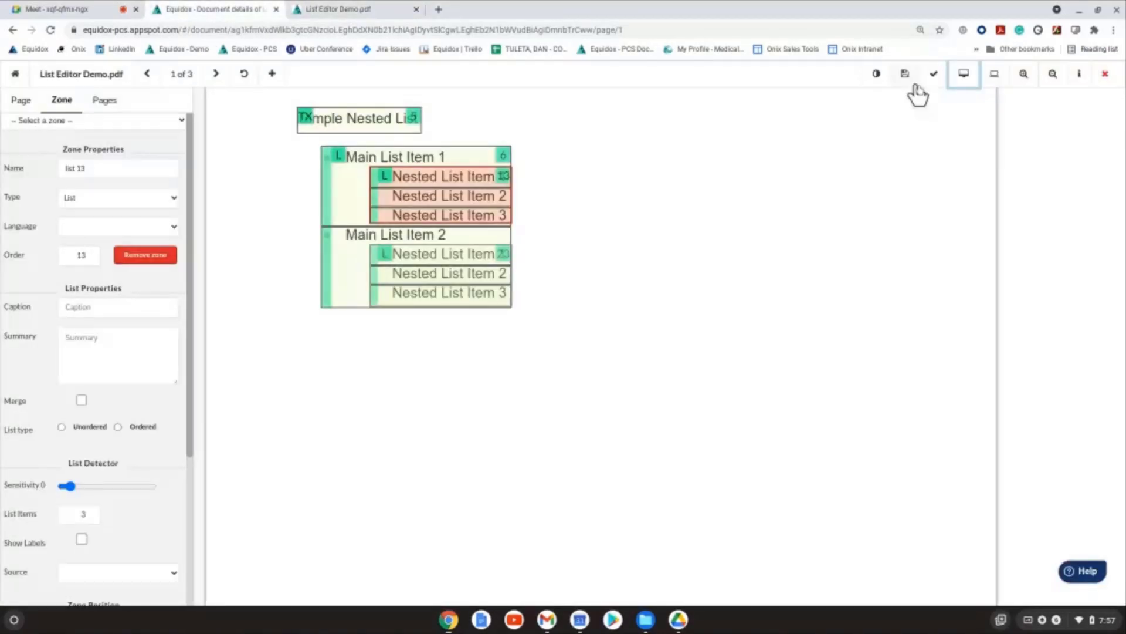
left_click(904, 74)
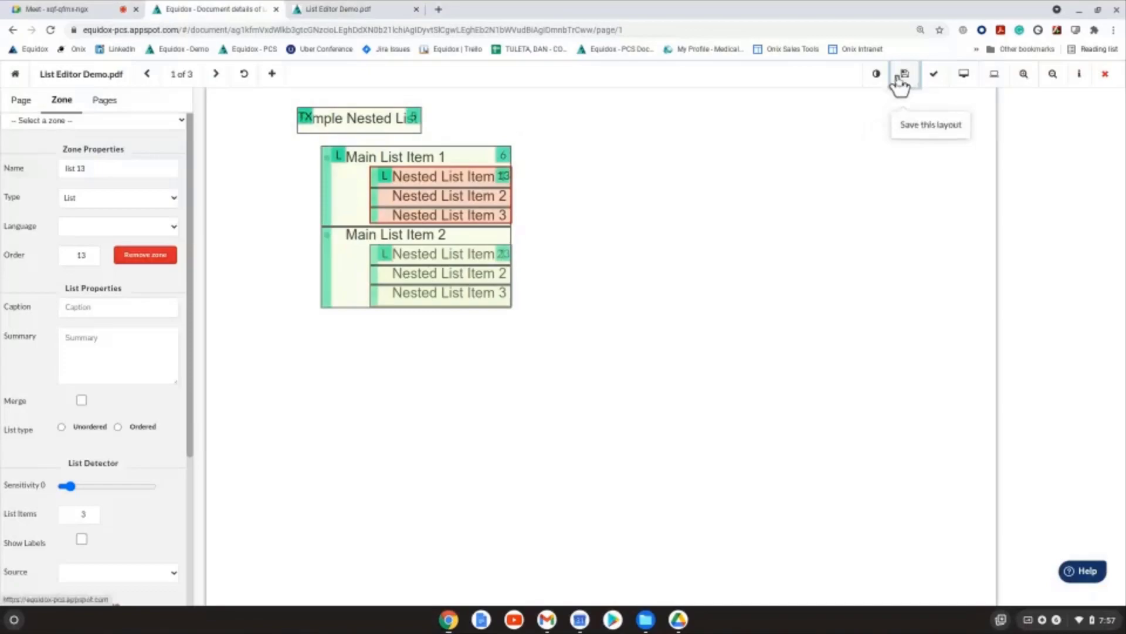
Change the Major League Baseball zone on page 2 to List with List Detector sensitivity 4, and preview the page.
left_click(217, 73)
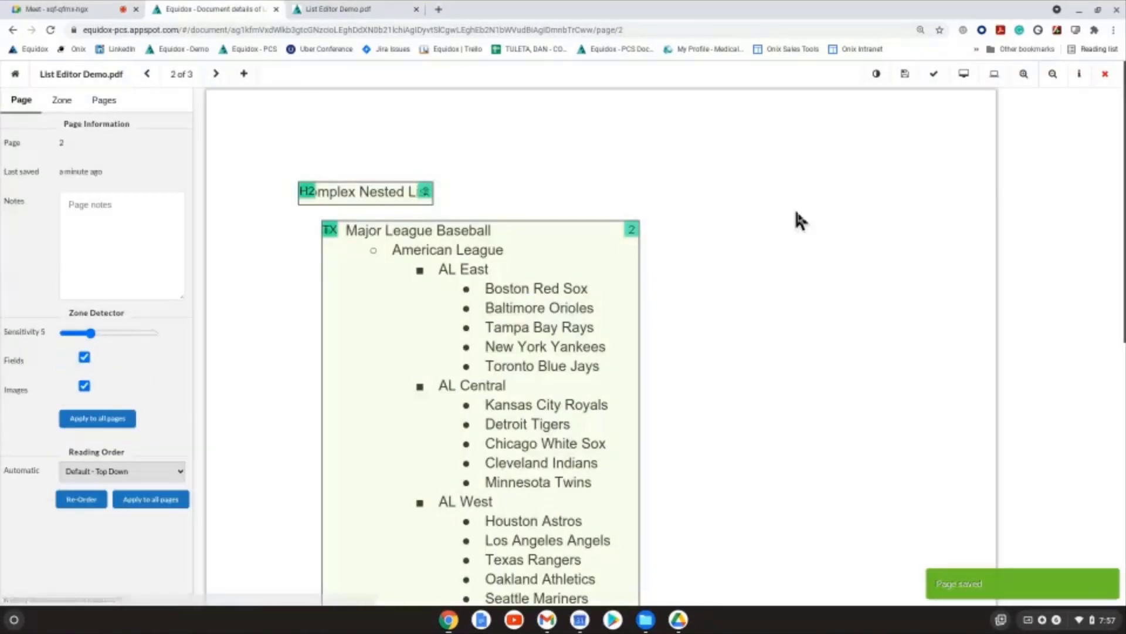
scroll(805, 238, "down", 2)
left_click(516, 250)
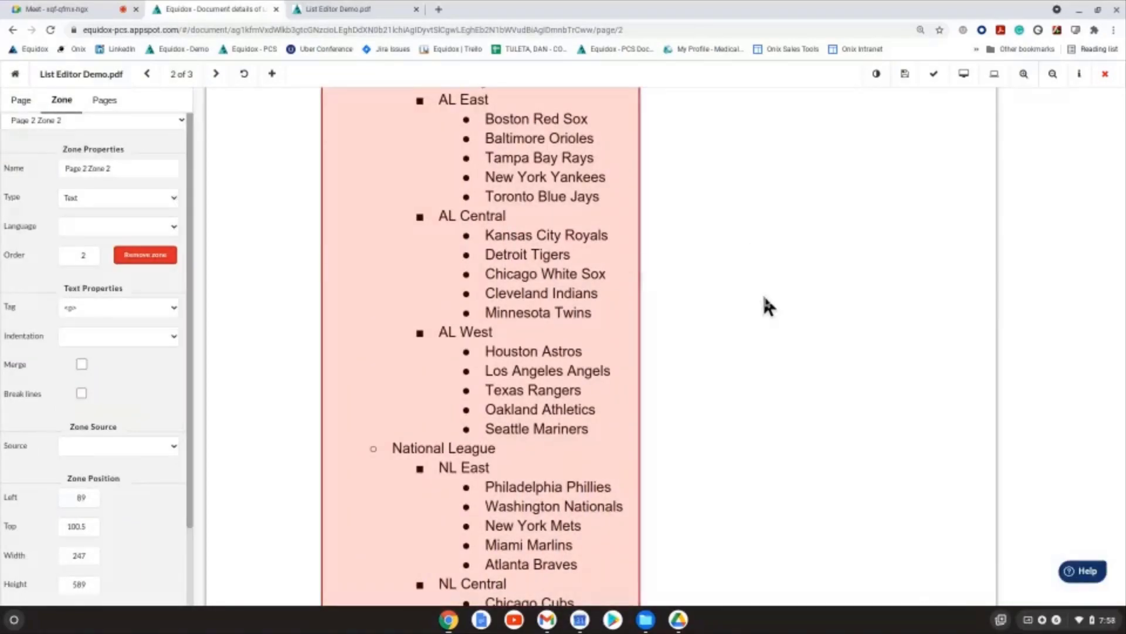
key("l")
left_click_drag(70, 486, 126, 496)
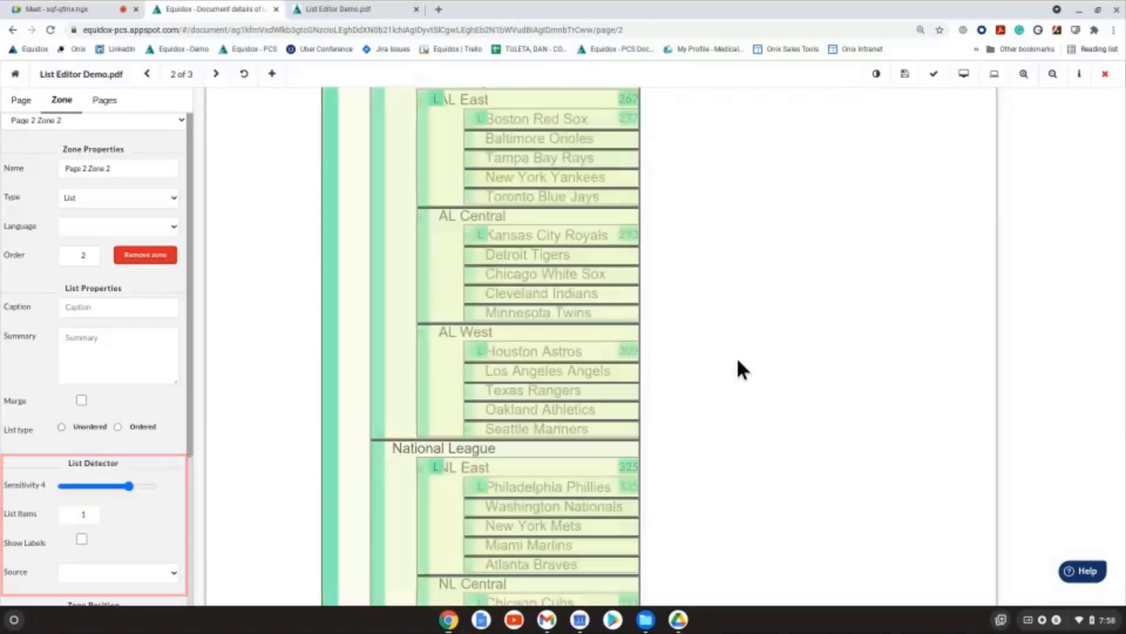
left_click(969, 73)
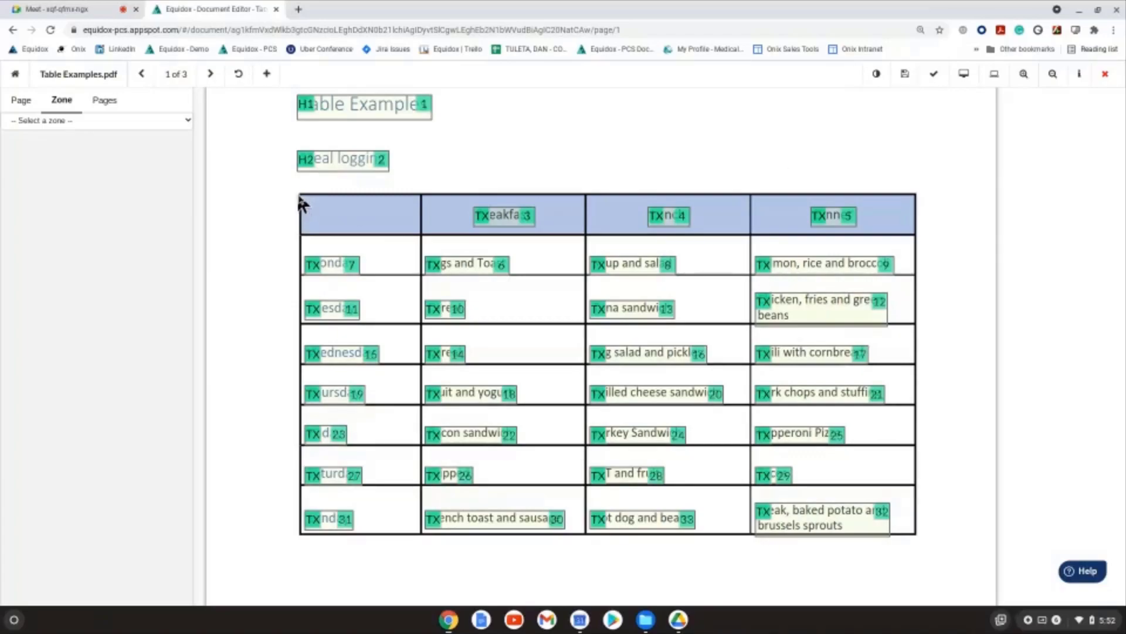
Draw one zone around the entire meal table on page 1 of Table Examples.pdf and set its type to Table.
left_click_drag(299, 193, 917, 536)
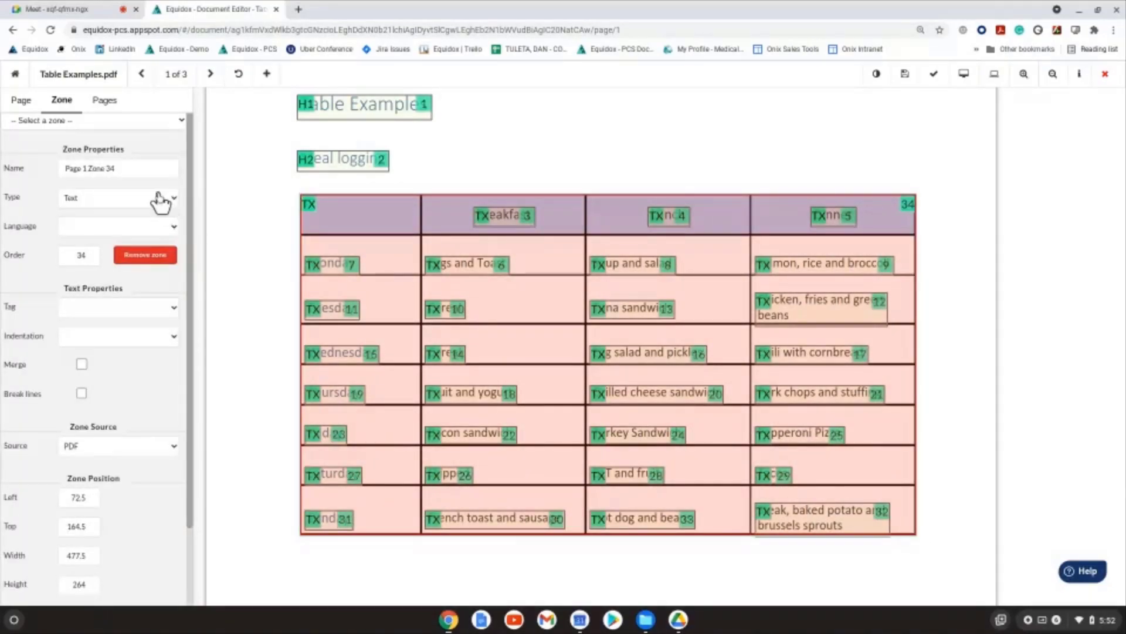
left_click(157, 199)
left_click(160, 203)
left_click(363, 214)
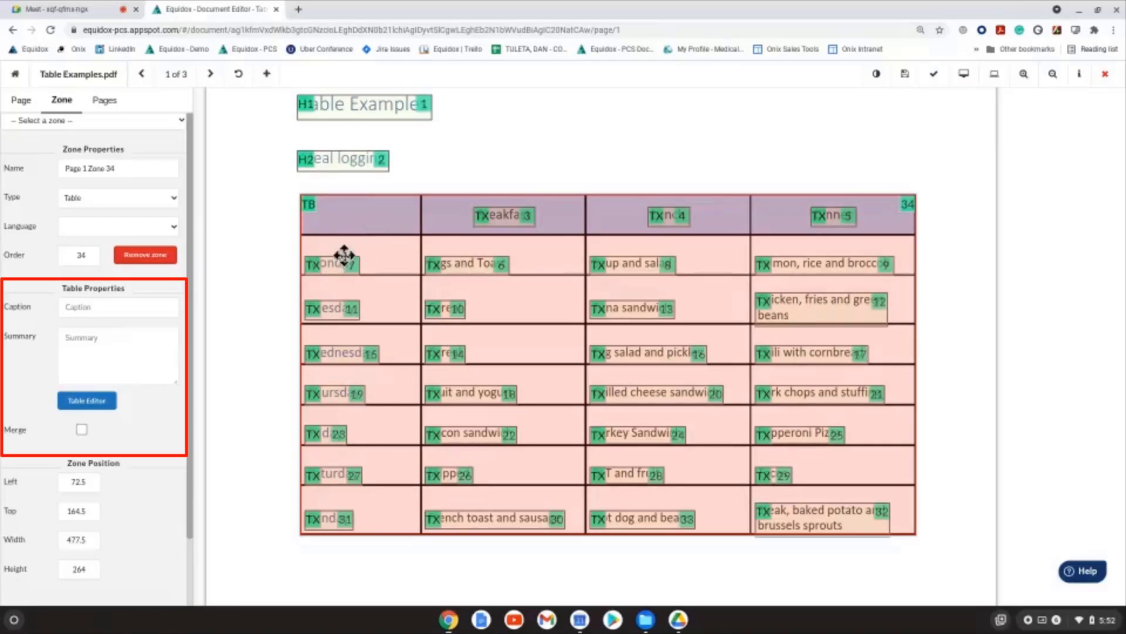
In the Table Editor, set the meal table's Table Detector to 2 for columns and 2 for rows, and preview the table.
left_click(110, 405)
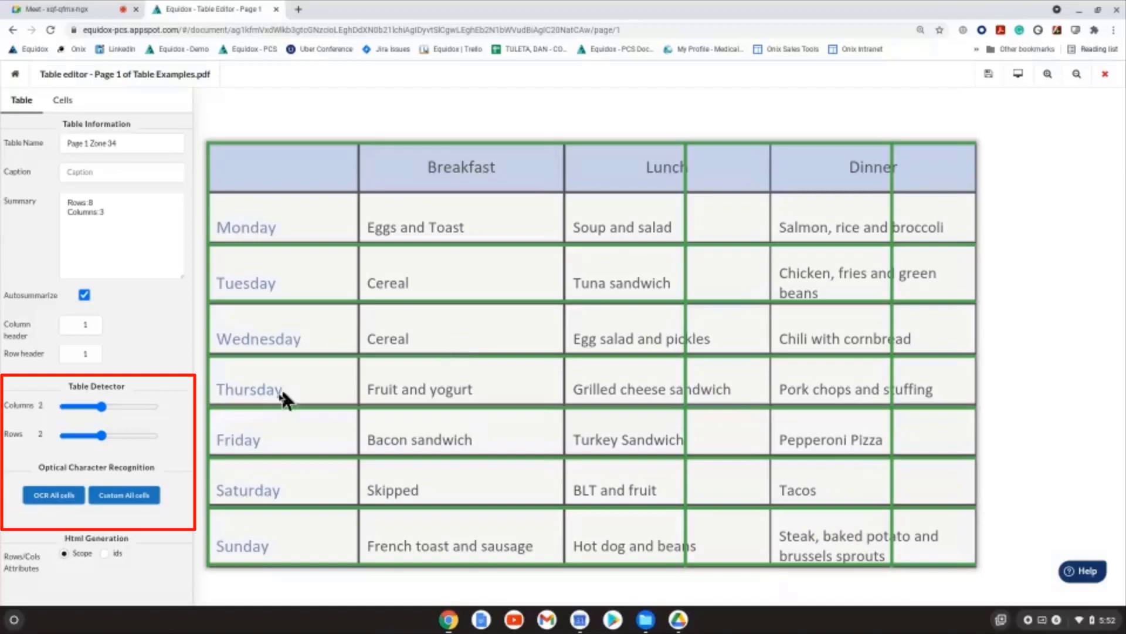
left_click(104, 407)
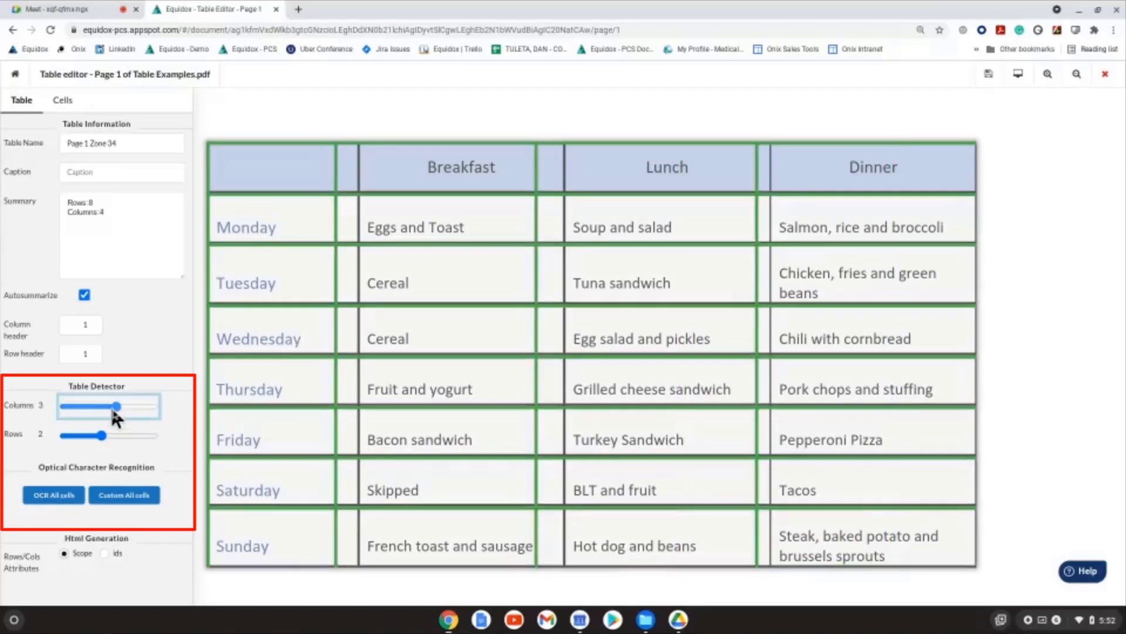
mouse_move(103, 435)
left_mouse_down()
mouse_move(120, 437)
mouse_move(108, 438)
left_mouse_up()
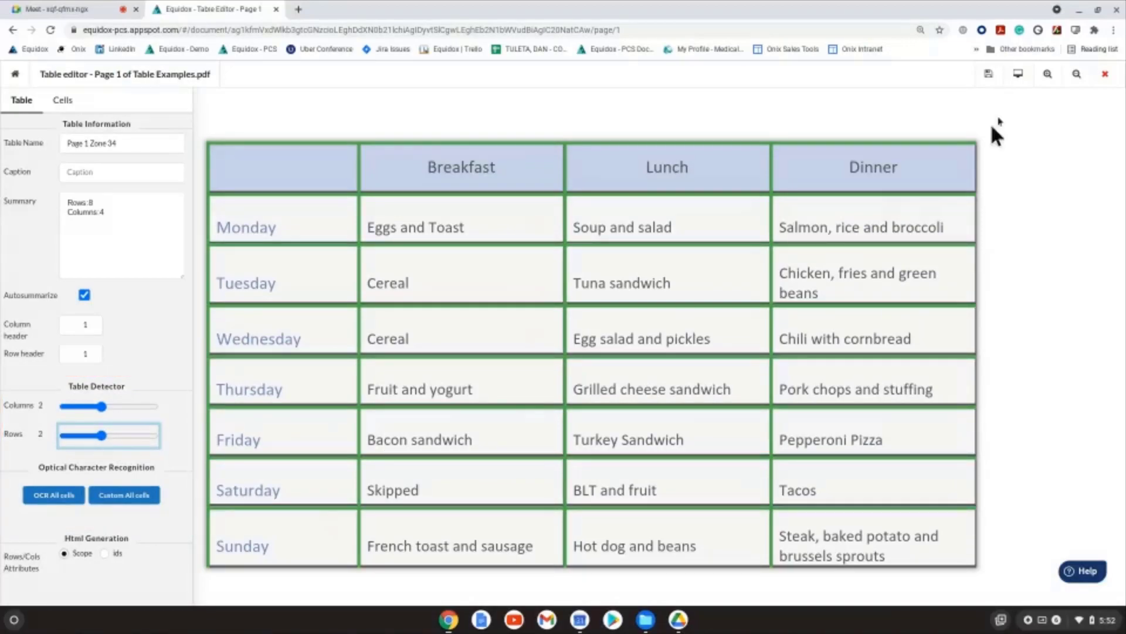
left_click(1018, 75)
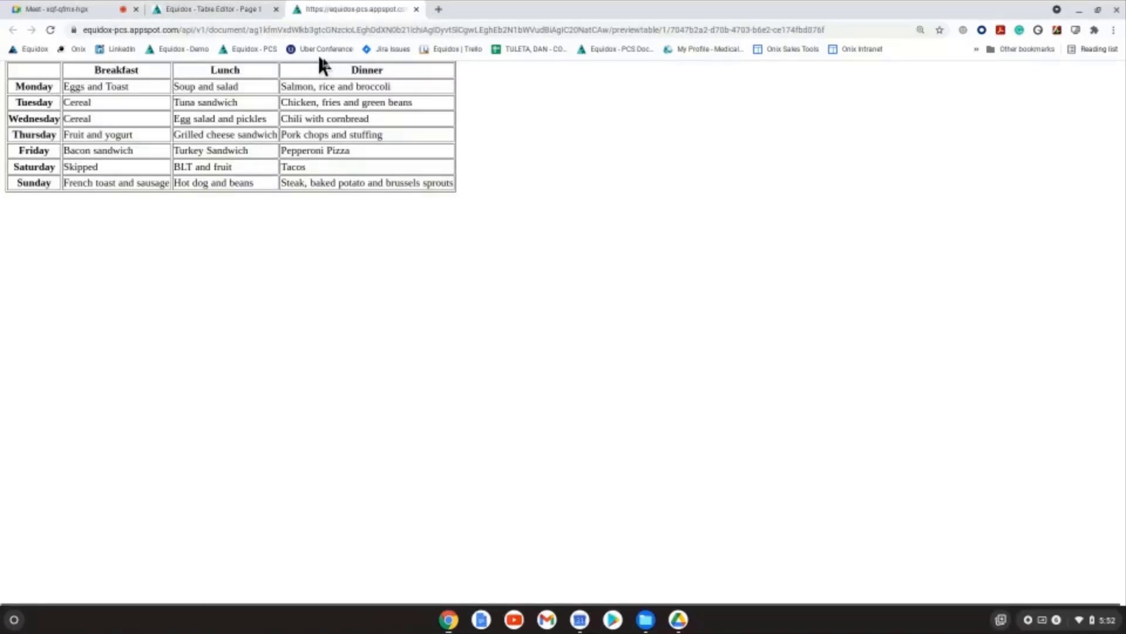
left_click(257, 12)
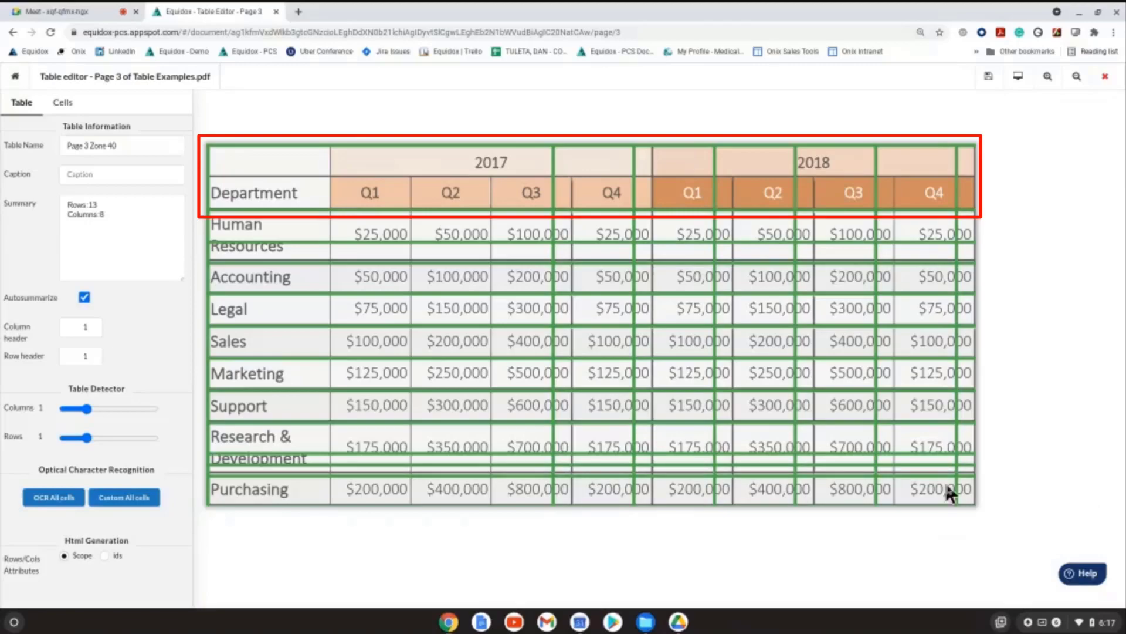
Set the page 3 department table's detector to 3 for columns and 2 for rows, and its column header count to 2.
left_click_drag(93, 406, 120, 421)
left_click(111, 412)
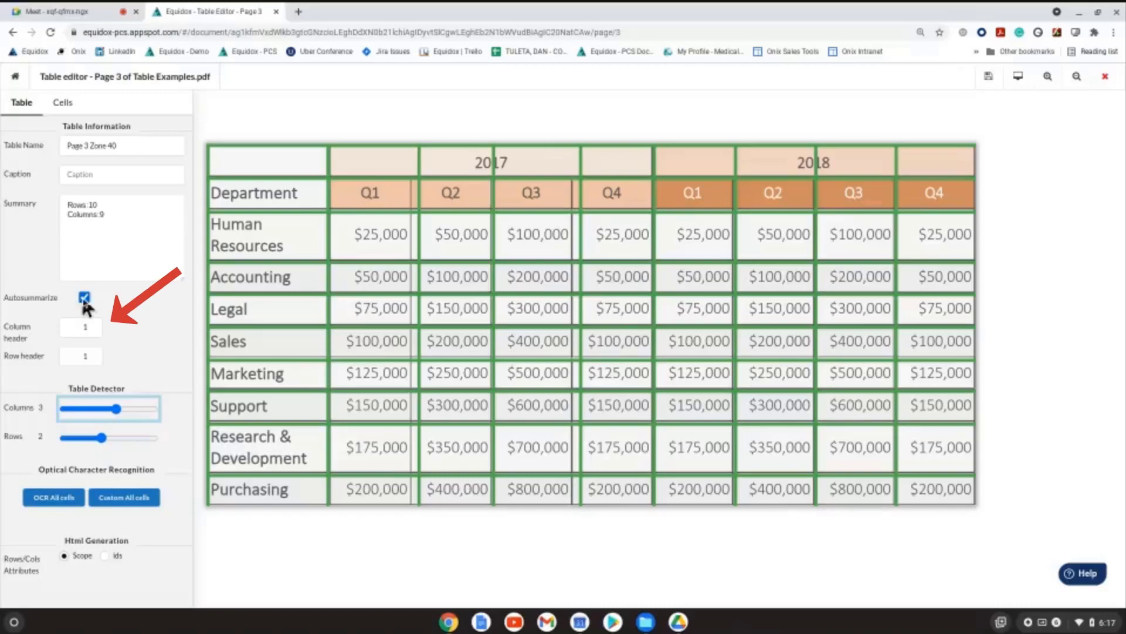
left_click(92, 325)
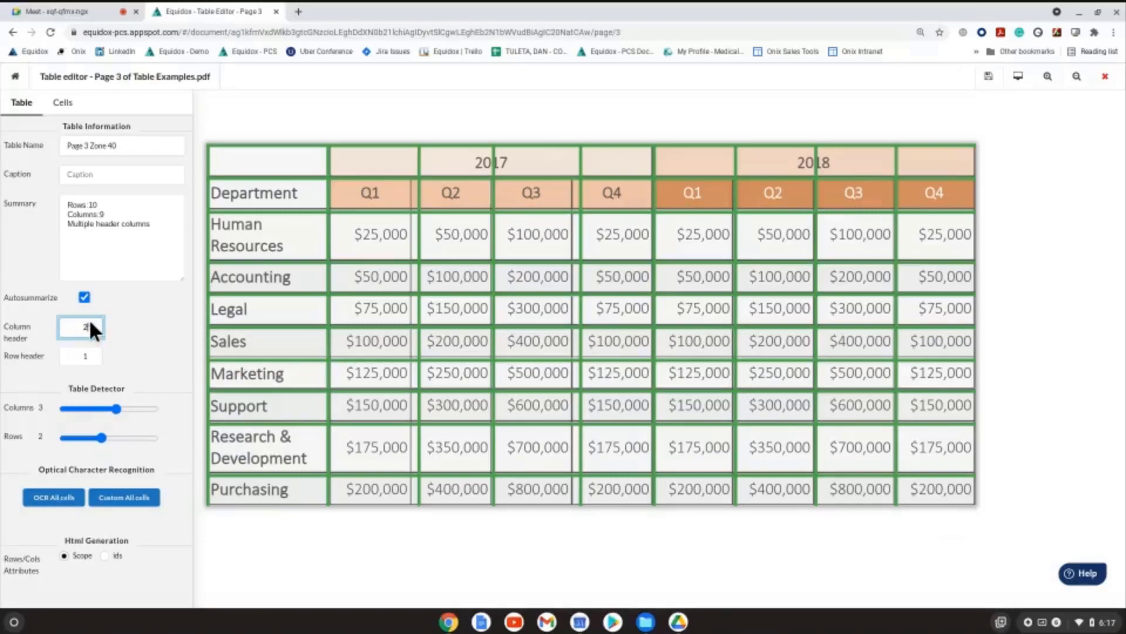
Span the four header cells above the quarters for 2017 and likewise for 2018, and preview the table.
left_click(350, 167)
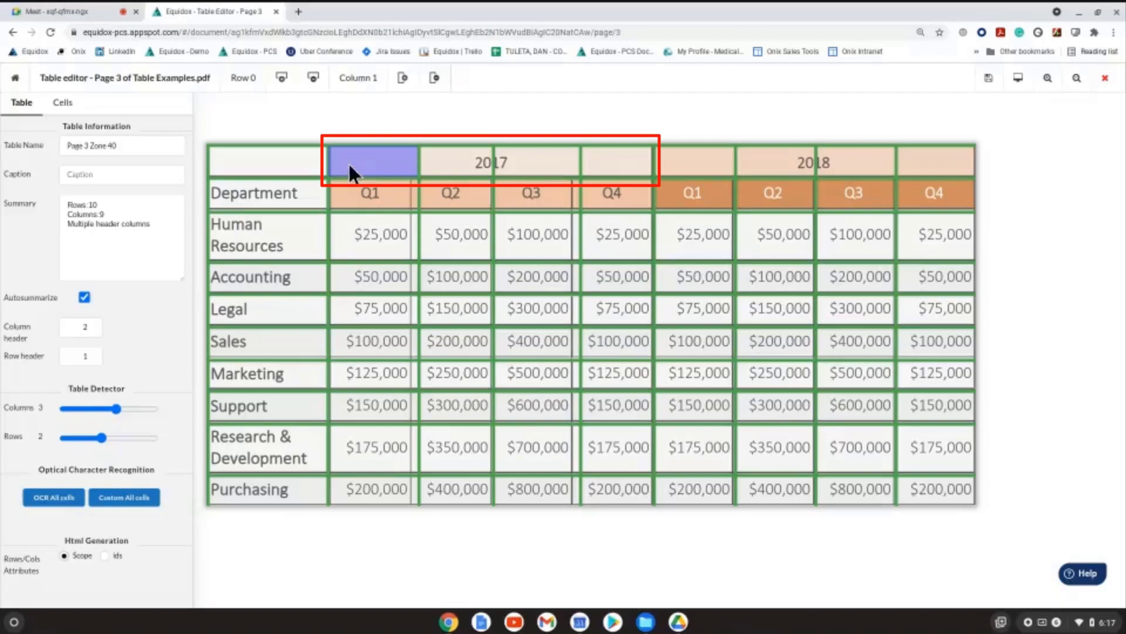
left_click(601, 170, "shift")
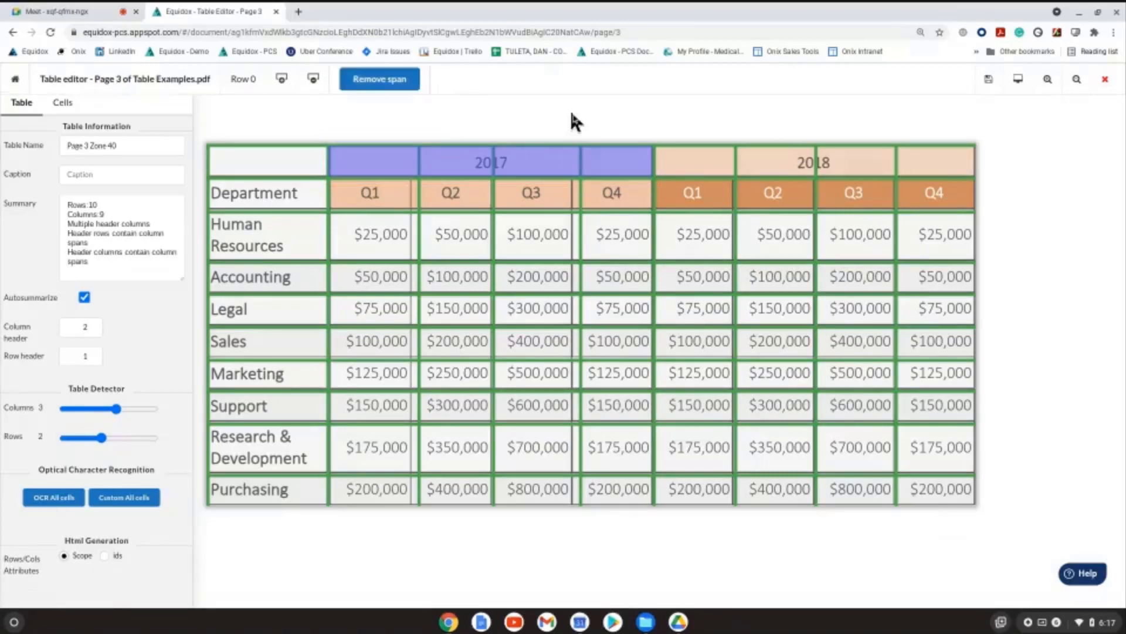
left_click(687, 170)
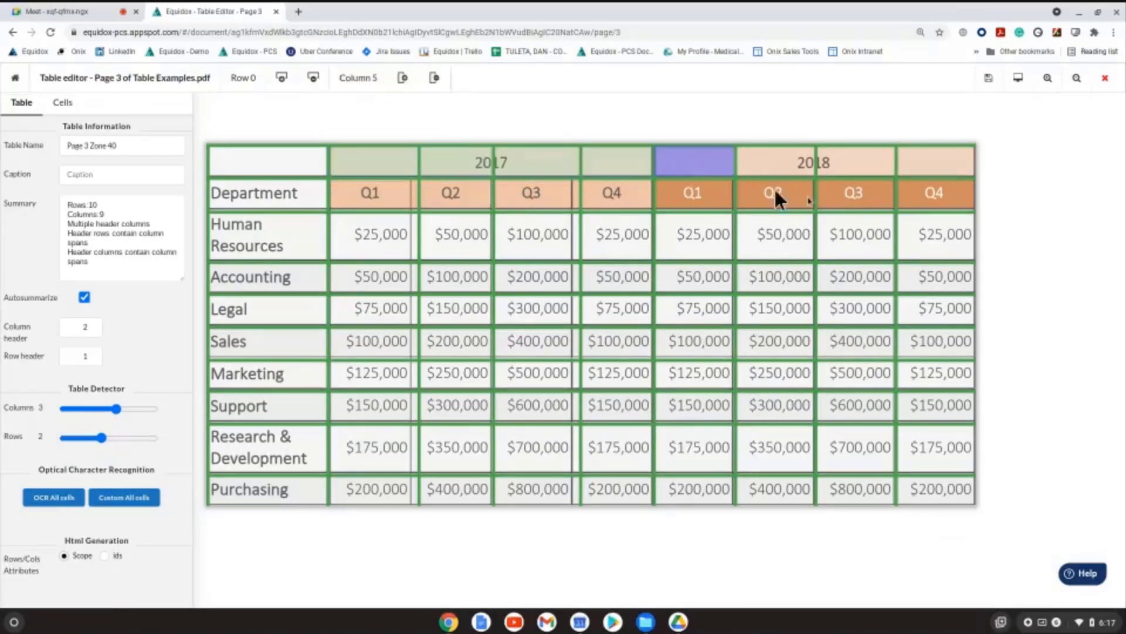
left_click(955, 171, "shift")
key("s")
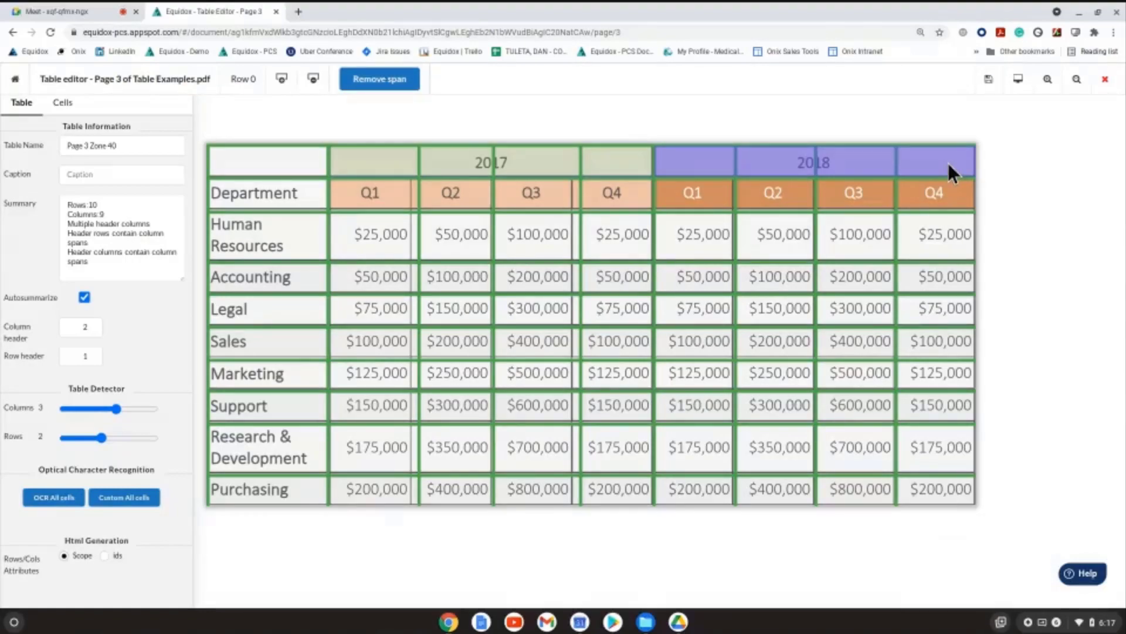
left_click(1023, 82)
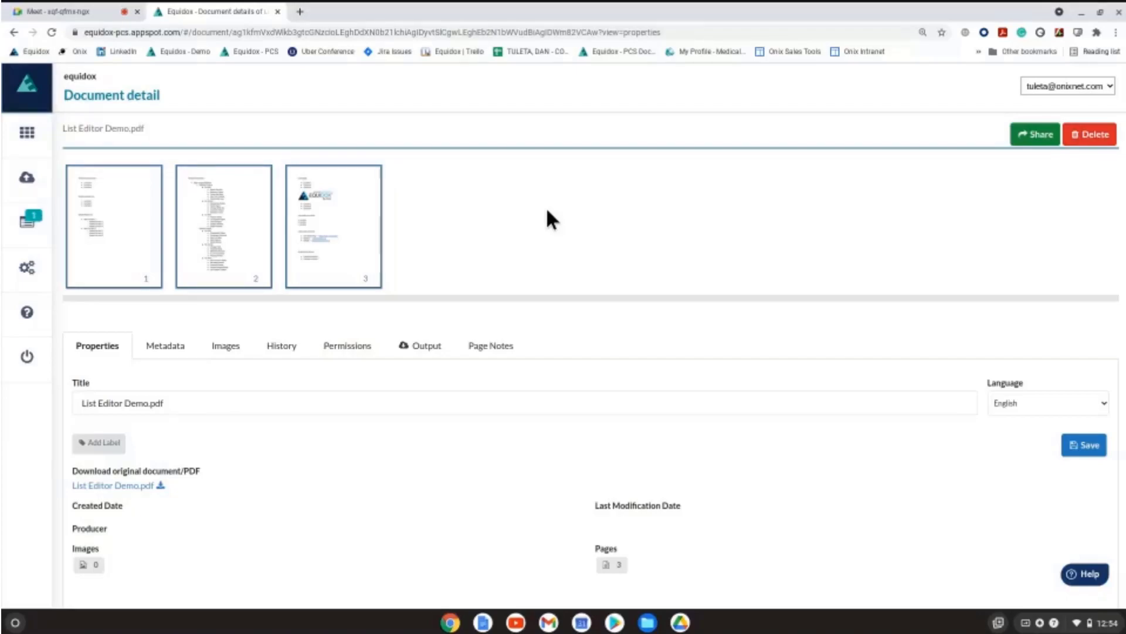
Generate a PDF output of all pages of List Editor Demo.pdf from its document details.
left_click(426, 351)
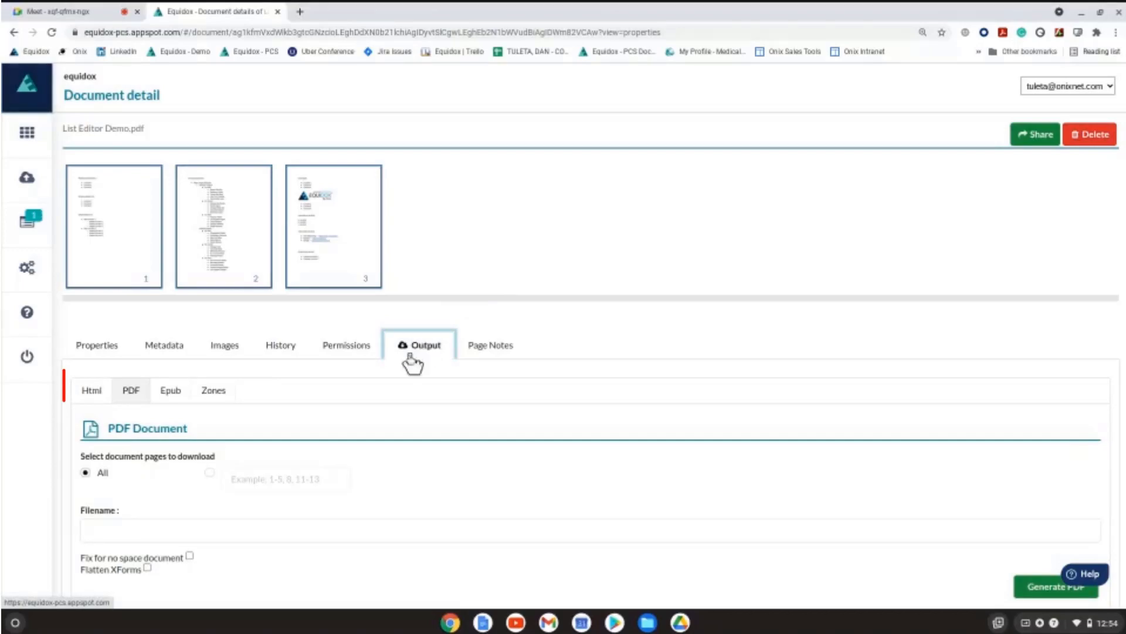
left_click(91, 390)
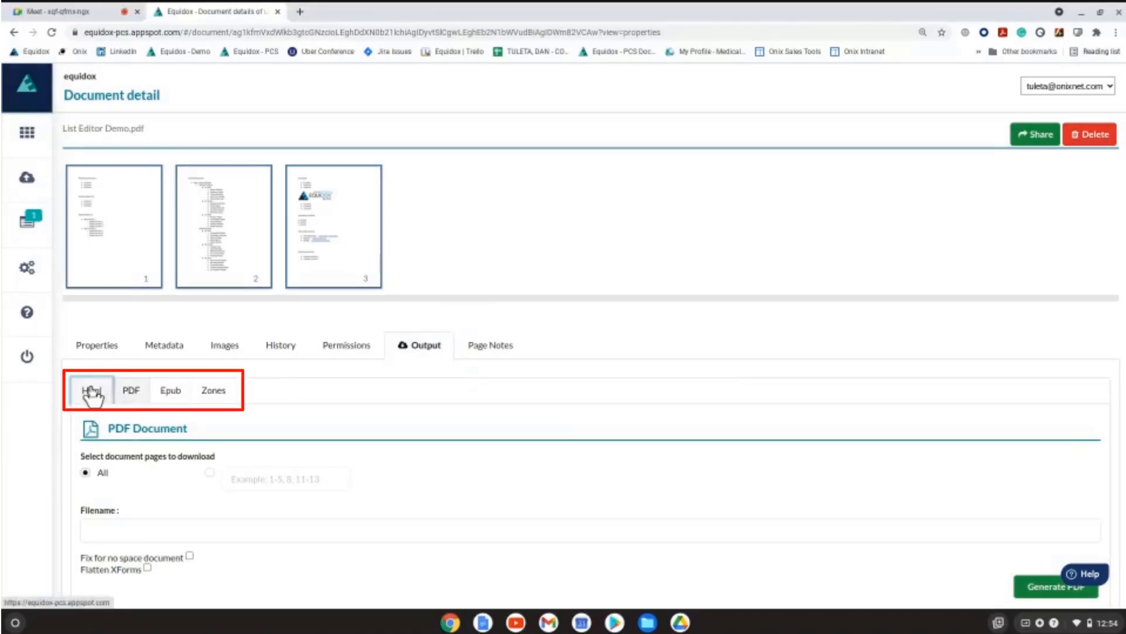
left_click(170, 396)
left_click(130, 393)
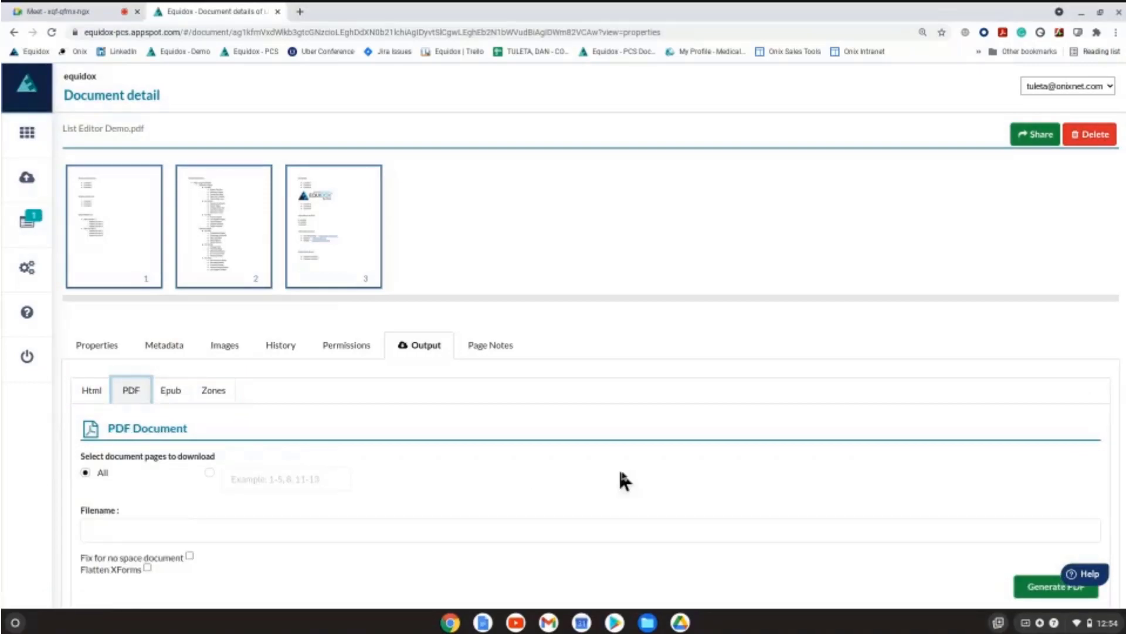
scroll(636, 456, "down", 1)
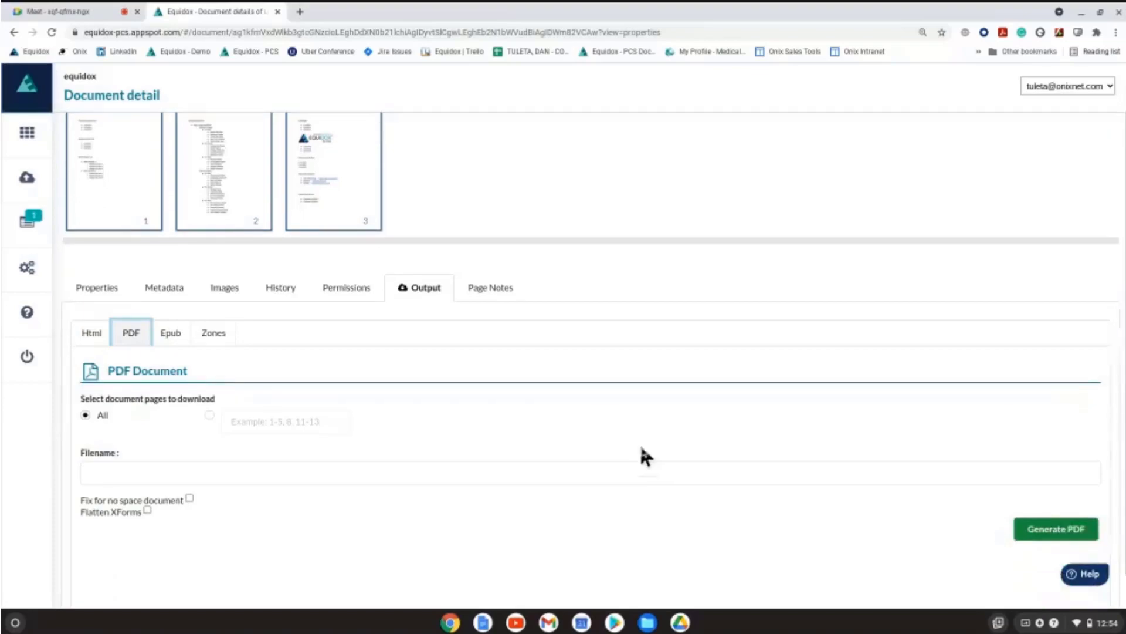
left_click(1033, 531)
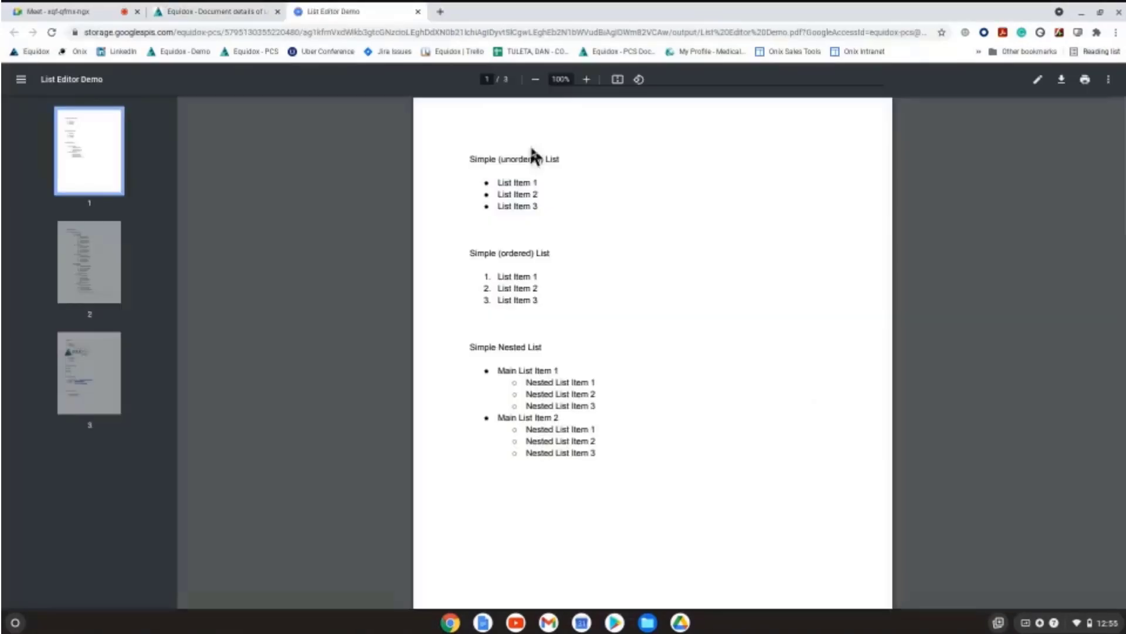
Look through the generated List Editor Demo PDF to check its simple and complex nested lists.
scroll(528, 335, "down", 1)
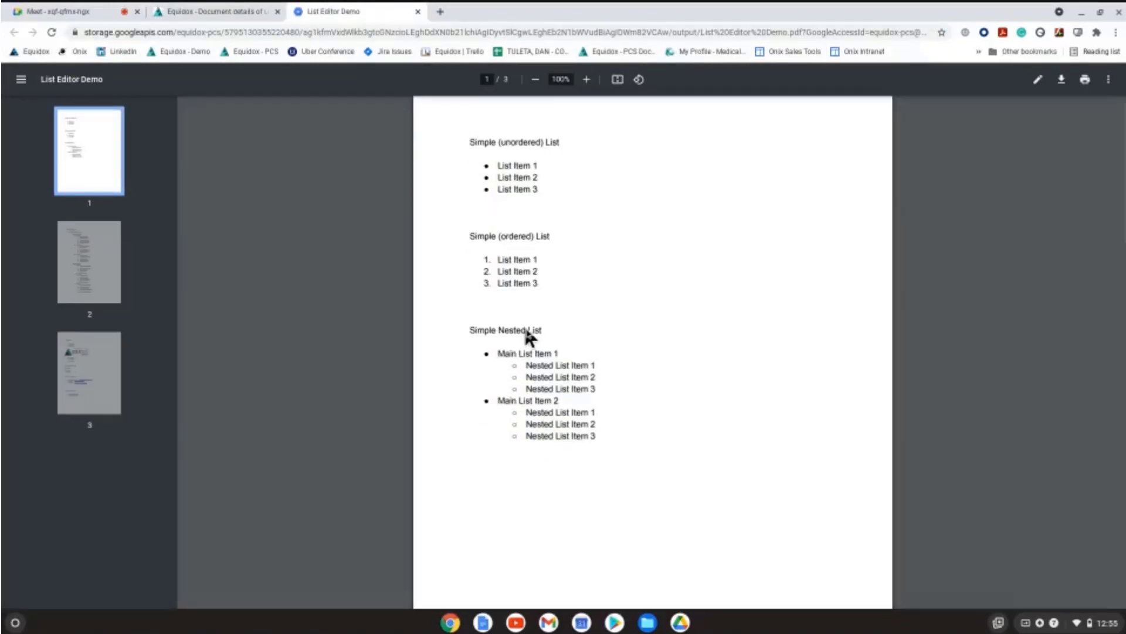
scroll(526, 332, "down", 5)
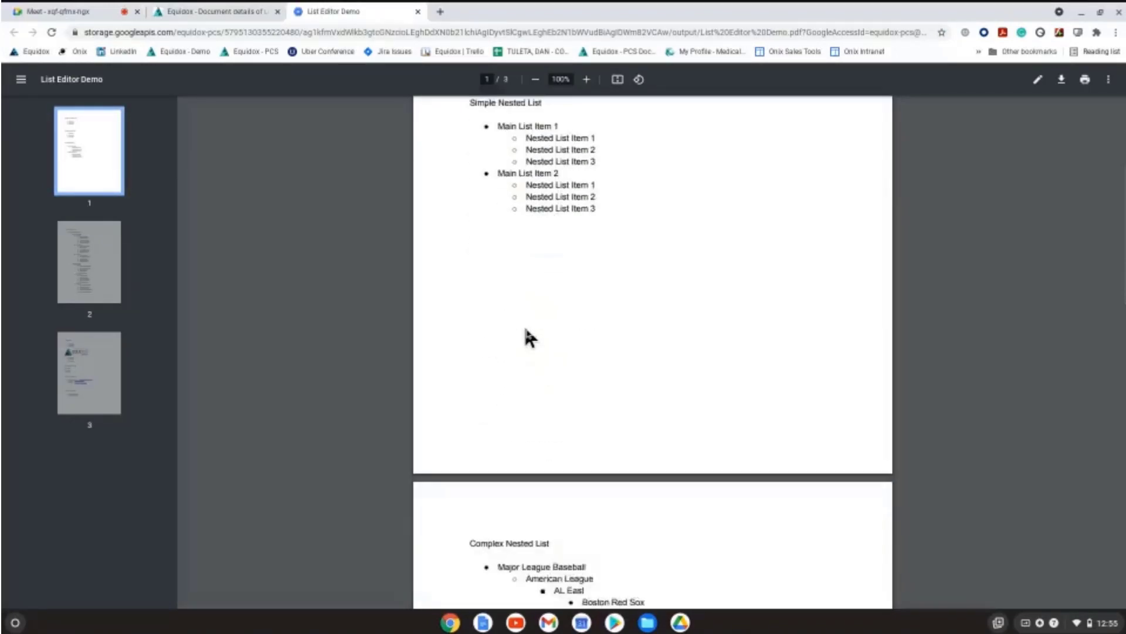
scroll(528, 336, "down", 5)
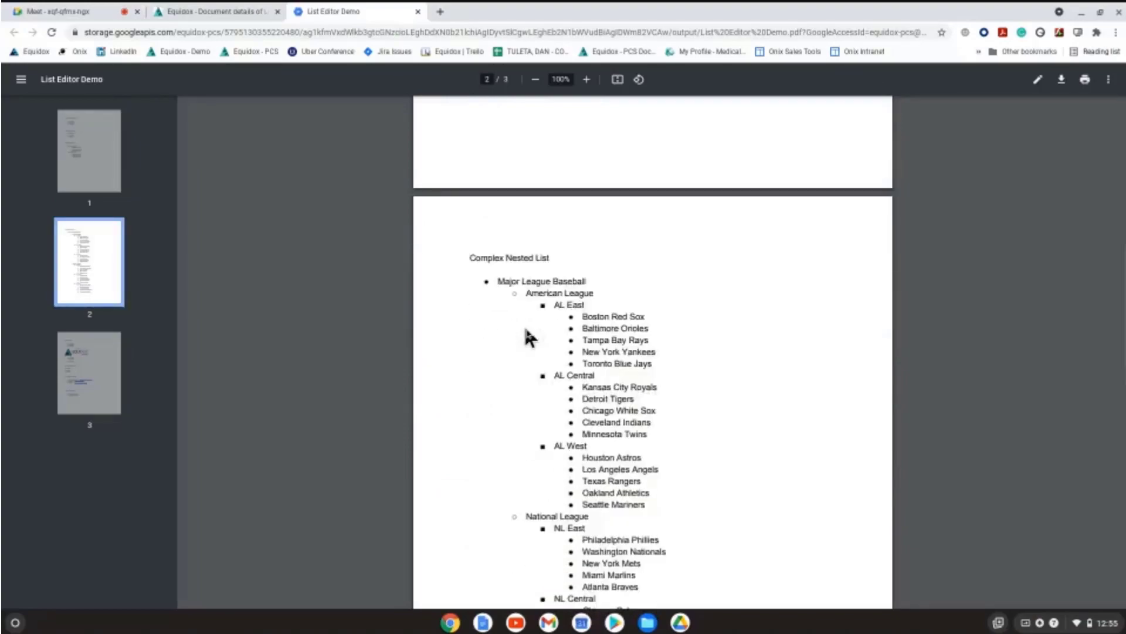
scroll(528, 337, "down", 2)
scroll(528, 337, "up", 9)
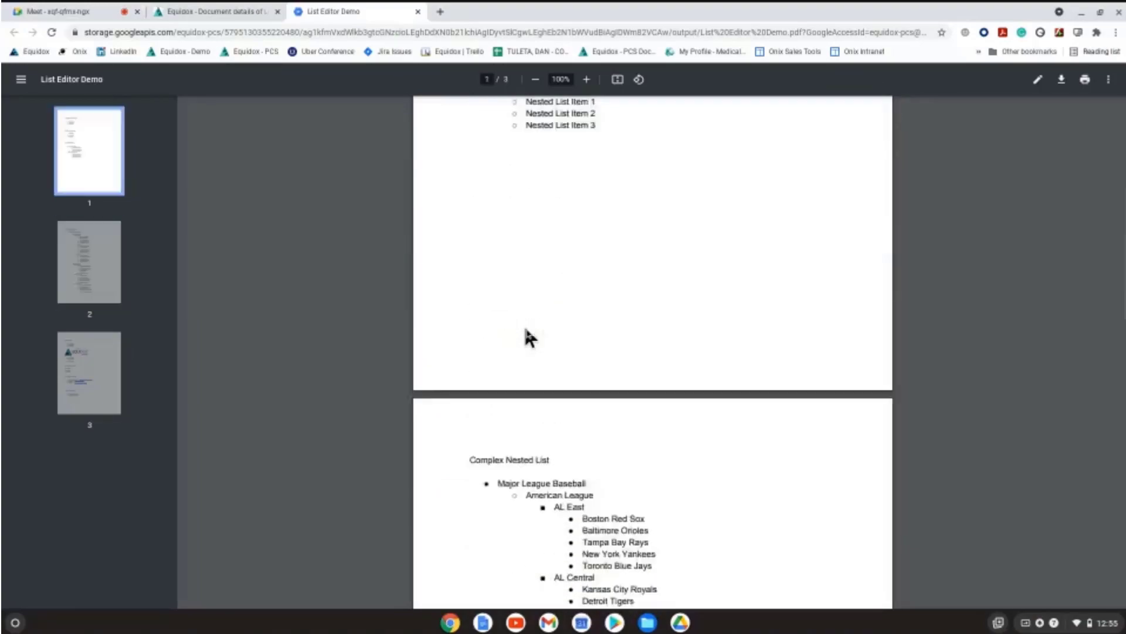
scroll(528, 328, "up", 3)
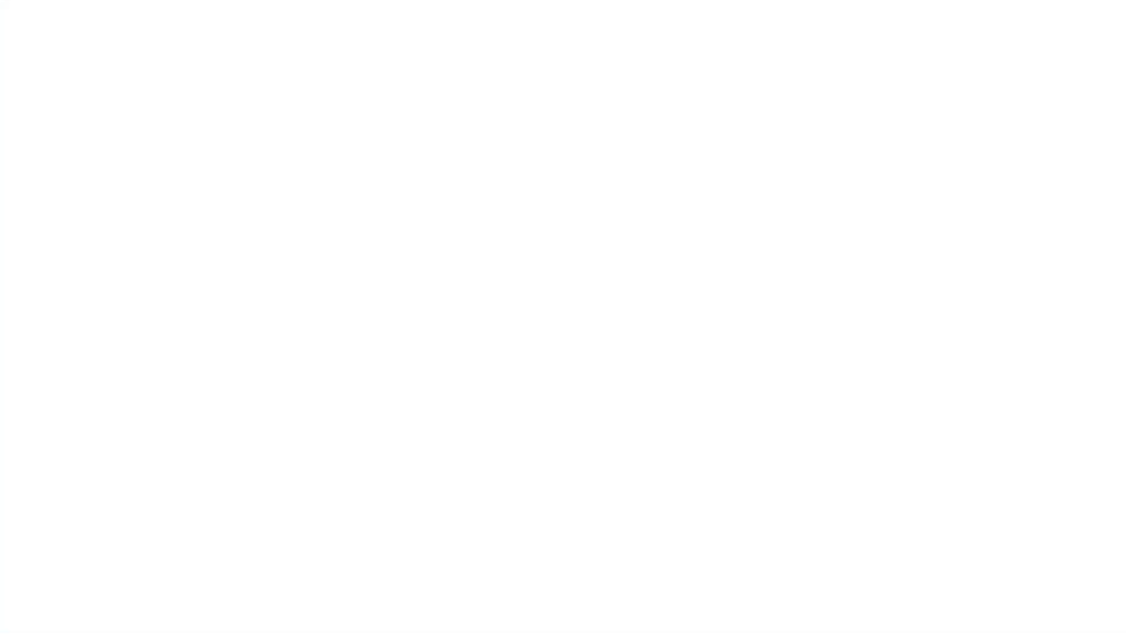